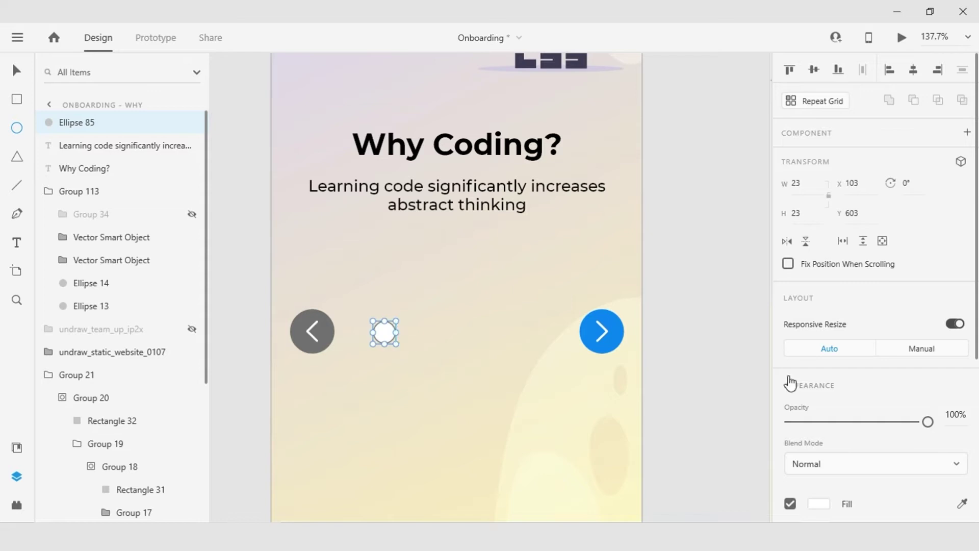
Remove the small circle's border and fill it with light purple #B8B4FF, a paler tint of #6C63FF.
scroll(810, 403, down, 5)
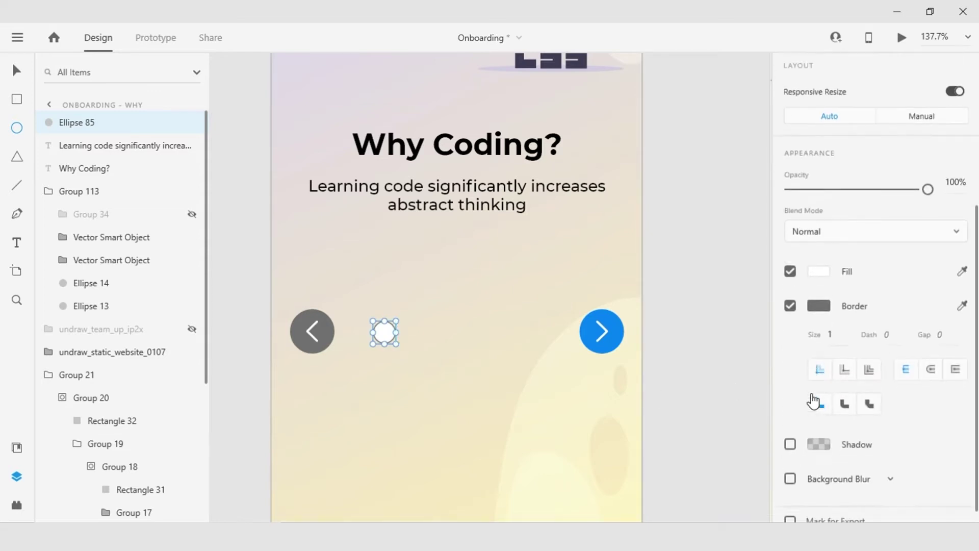
click(789, 290)
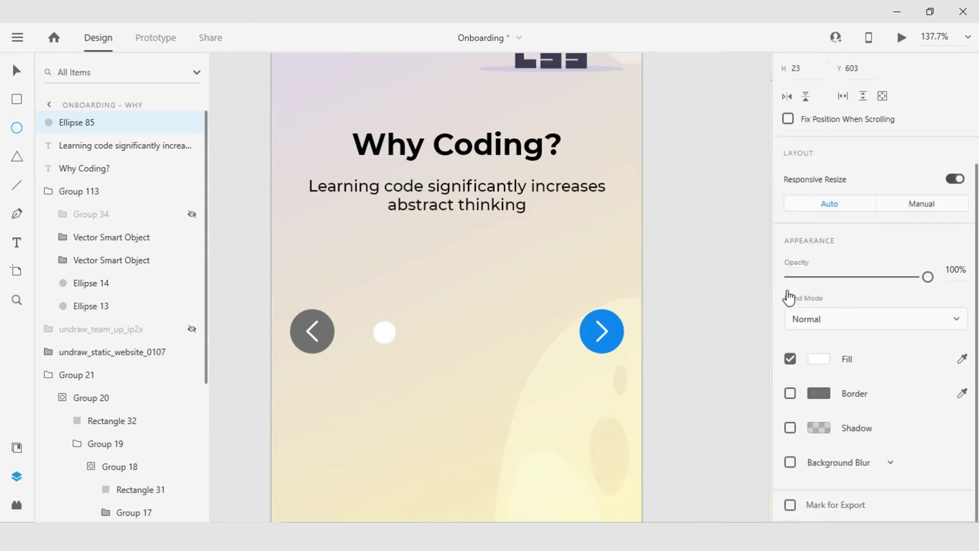
click(815, 362)
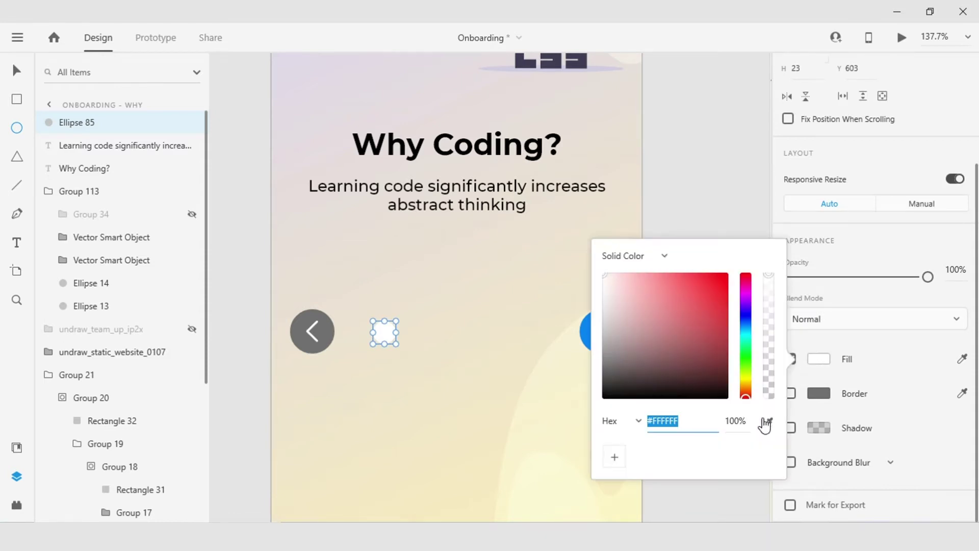
text(#6C63FF)
scroll(374, 313, down, 3)
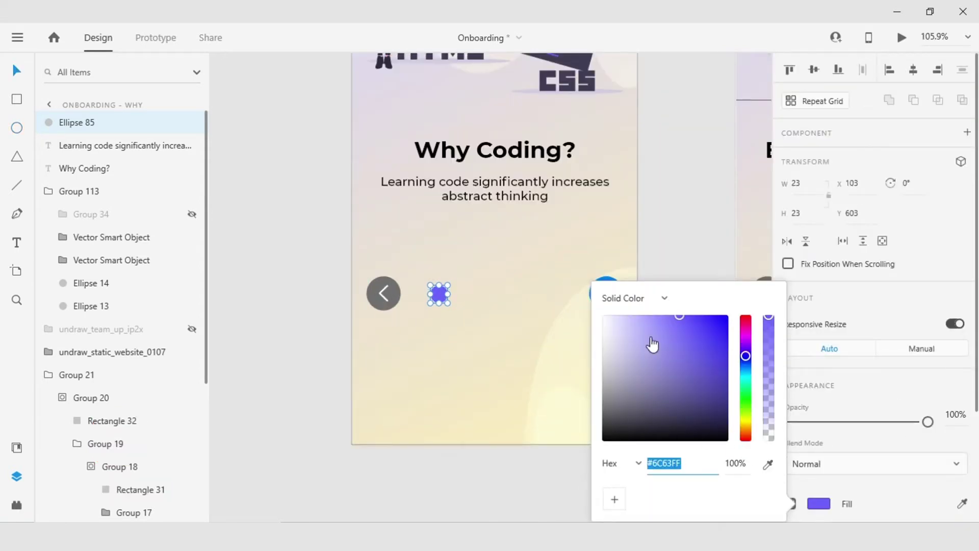
drag(655, 321, 639, 310)
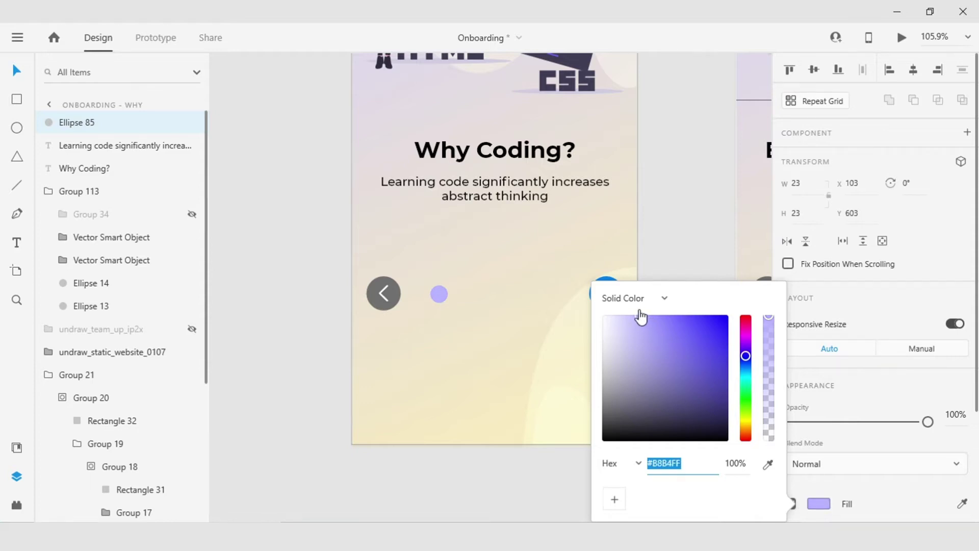
key(Escape)
Duplicate the purple circle into an evenly spaced row of four between the two arrow buttons and group them.
drag(442, 297, 549, 294)
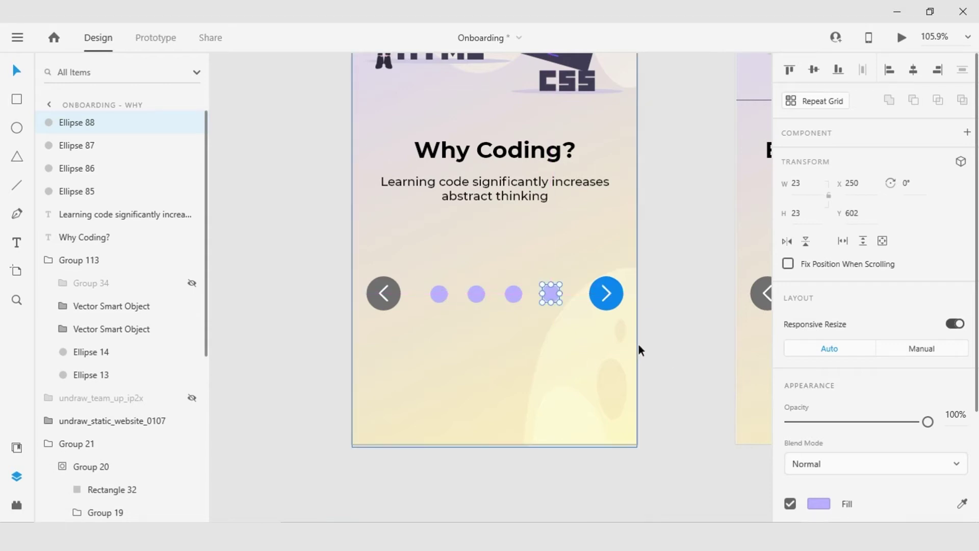
shift+click(513, 295)
shift+click(475, 294)
shift+click(432, 295)
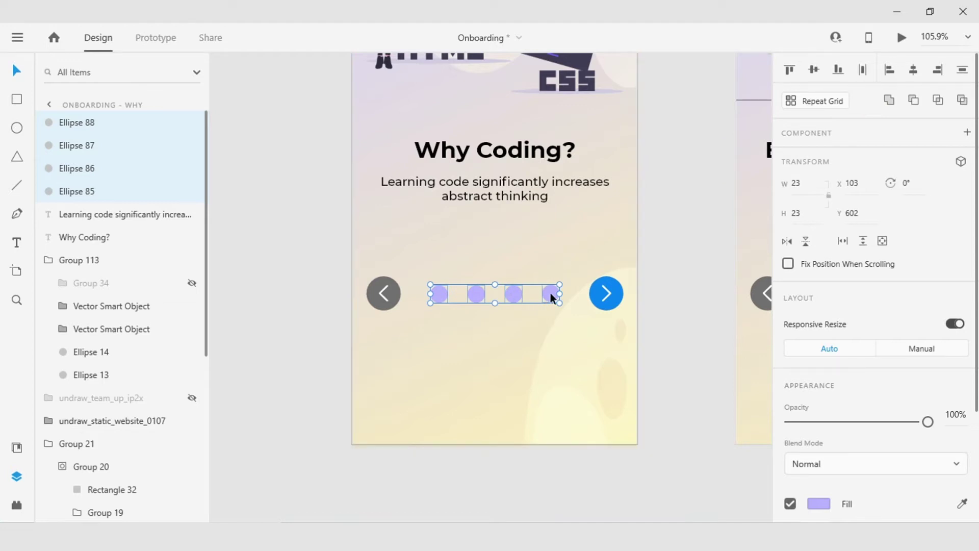
drag(549, 292, 549, 295)
key(ctrl+g)
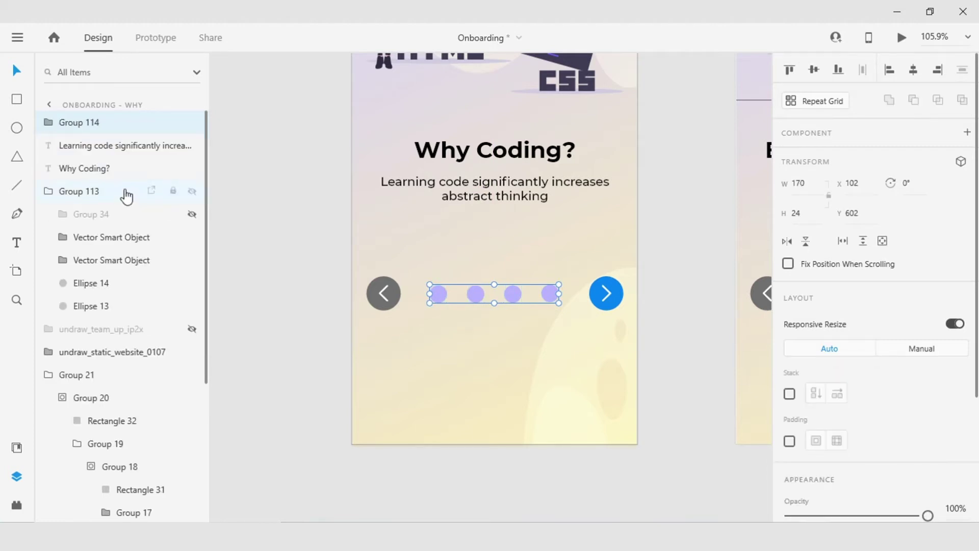
Rename the group of four circles as Dots.
double_click(97, 123)
text(Dots)
key(Return)
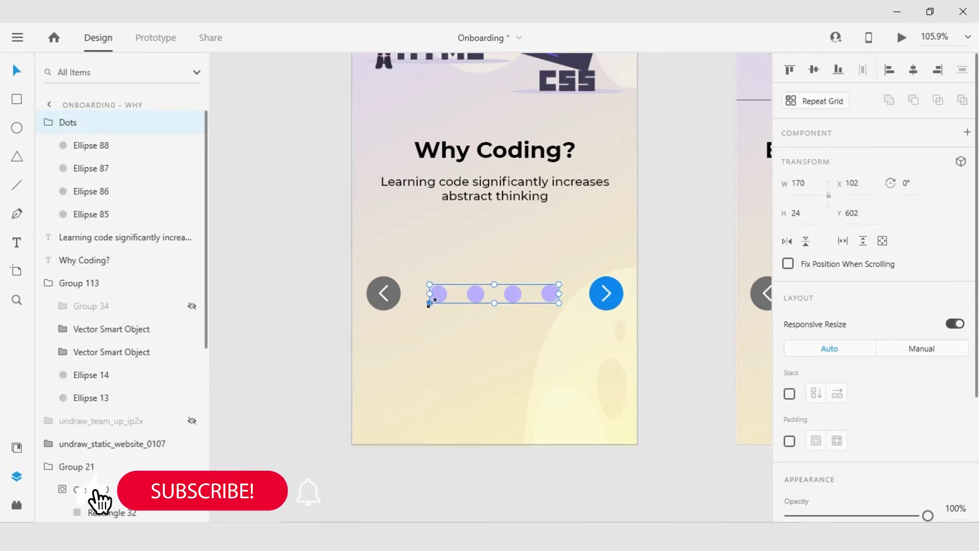
Draw a 23 by 23 square exactly over the first dot, inside the Dots group.
click(23, 100)
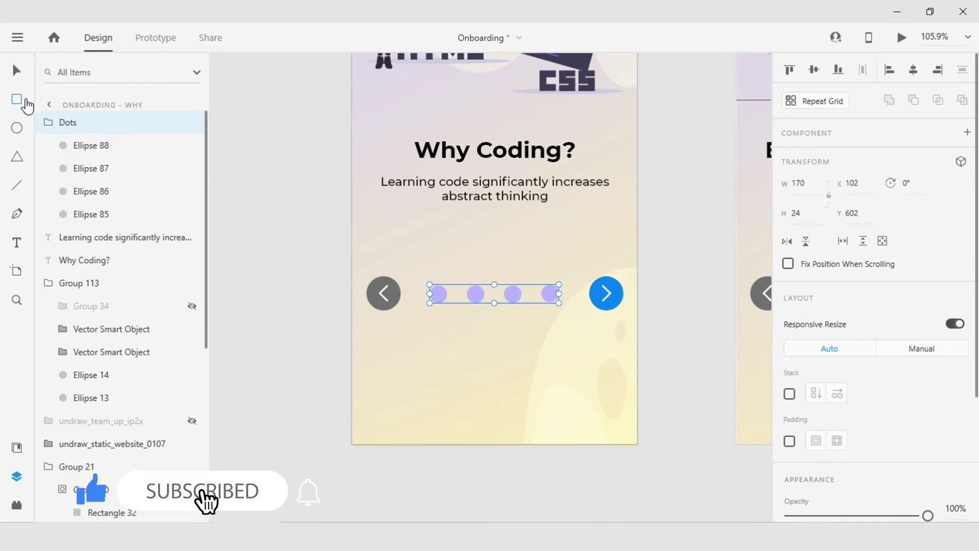
scroll(396, 321, up, 4)
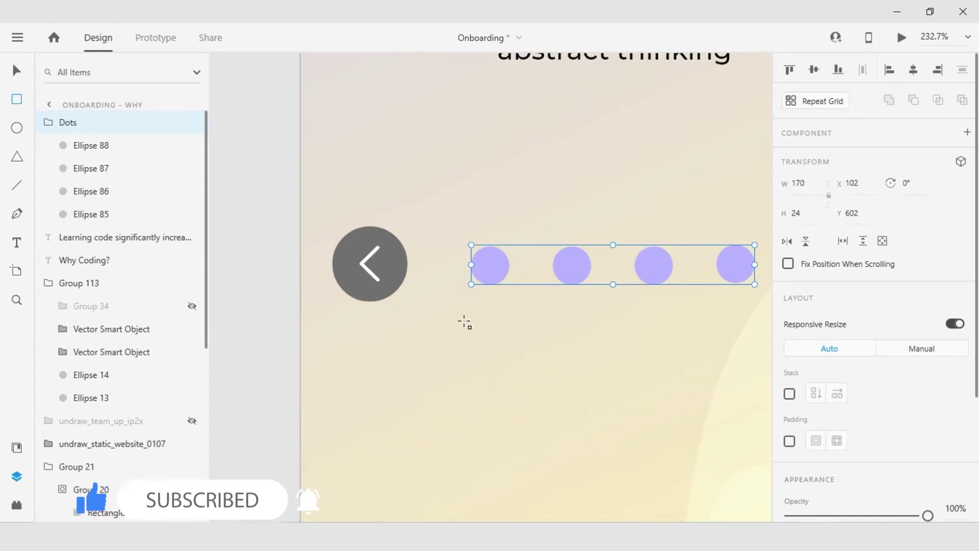
key(v)
click(487, 332)
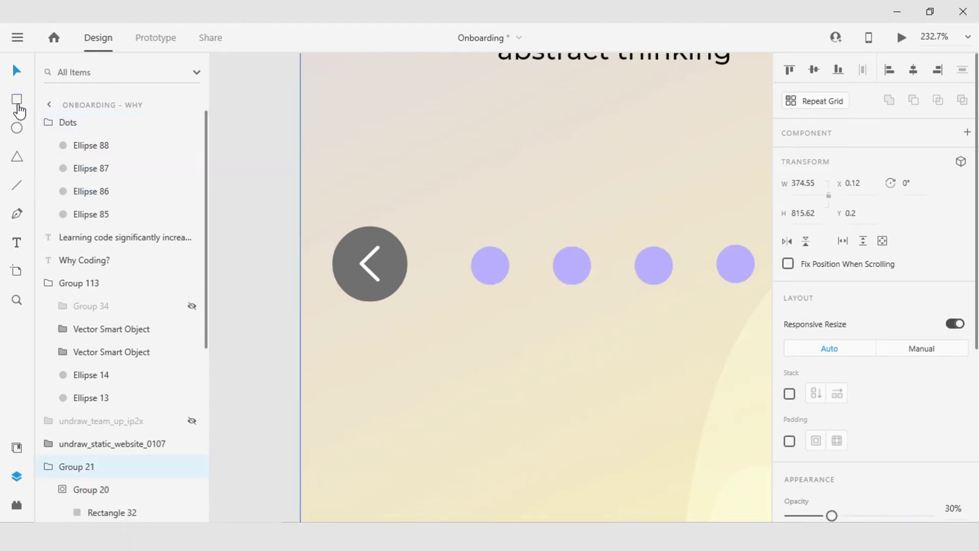
double_click(497, 262)
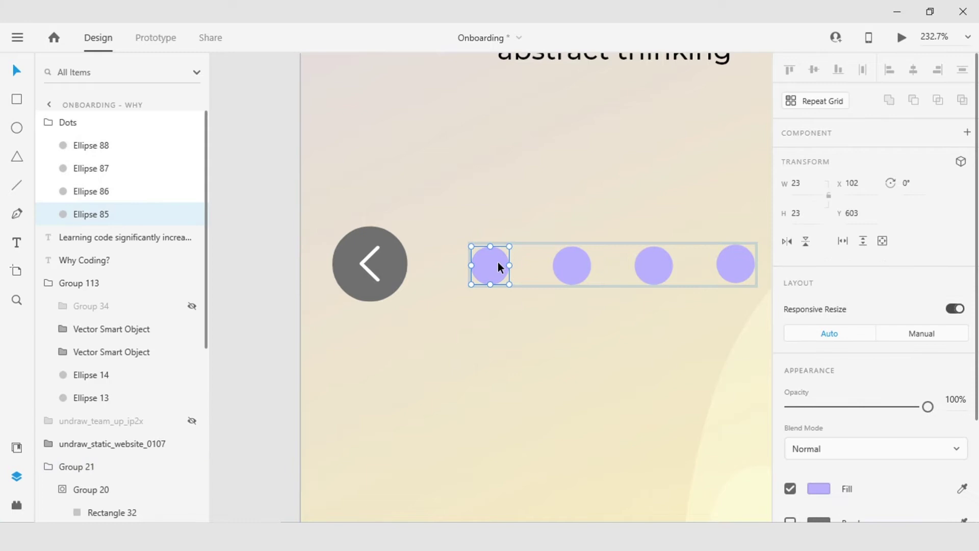
click(17, 99)
mouse_move(475, 254)
mouse_down()
mouse_move(514, 291)
mouse_move(490, 263)
mouse_up()
key(v)
Fill the square with the dark purple sampled from the illustration and round its corners to a radius of 12.
scroll(815, 337, down, 5)
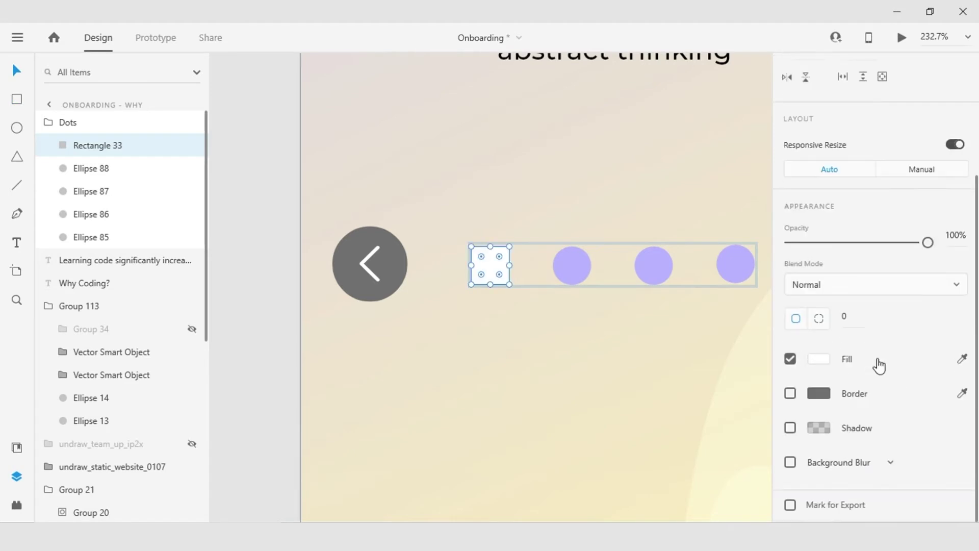
scroll(674, 319, down, 3)
drag(674, 319, 559, 452)
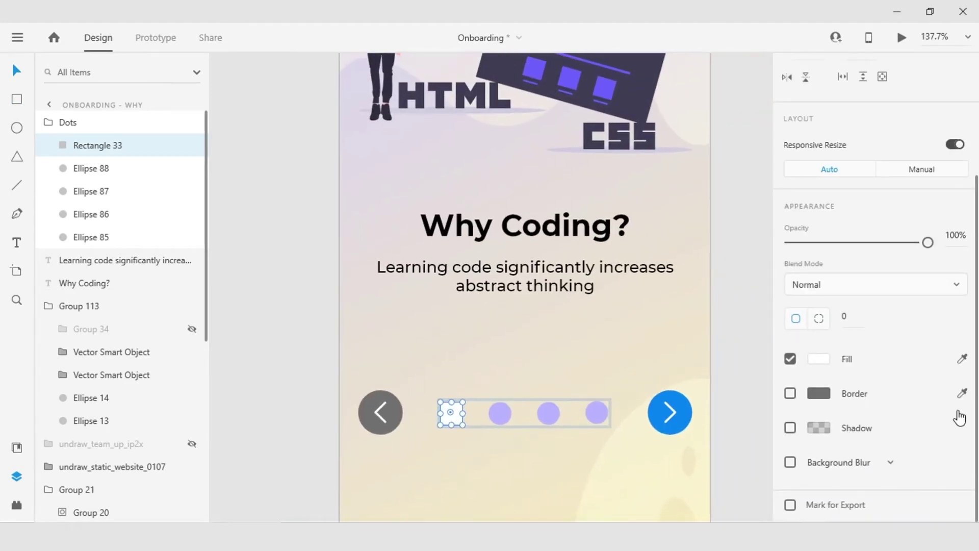
click(962, 359)
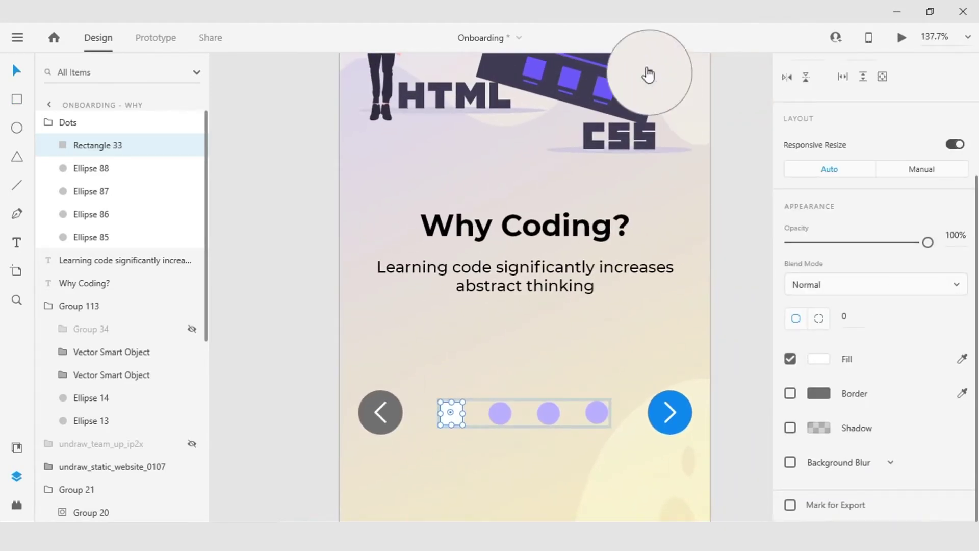
click(571, 82)
click(279, 411)
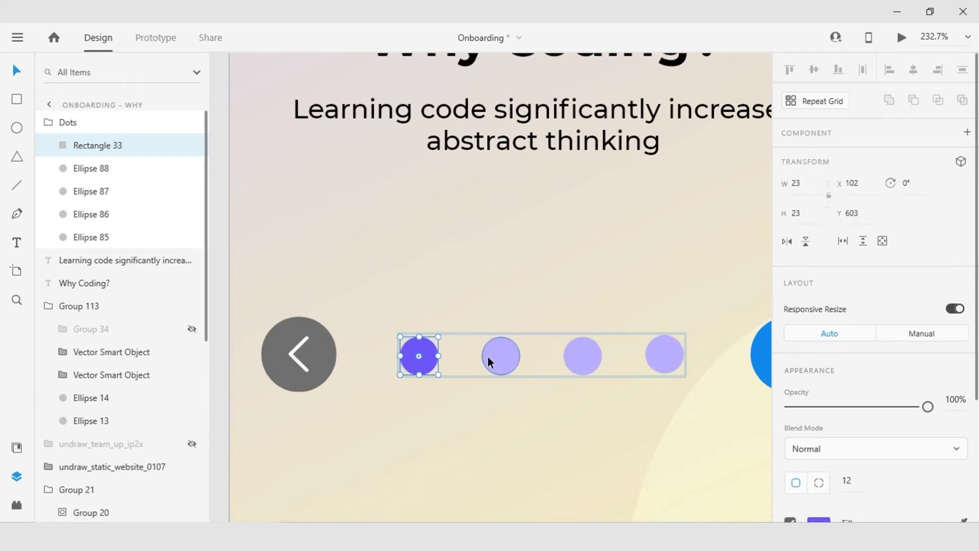
Take the dark purple shape out of the Dots group and mask it with a duplicate of itself.
key(ctrl+z)
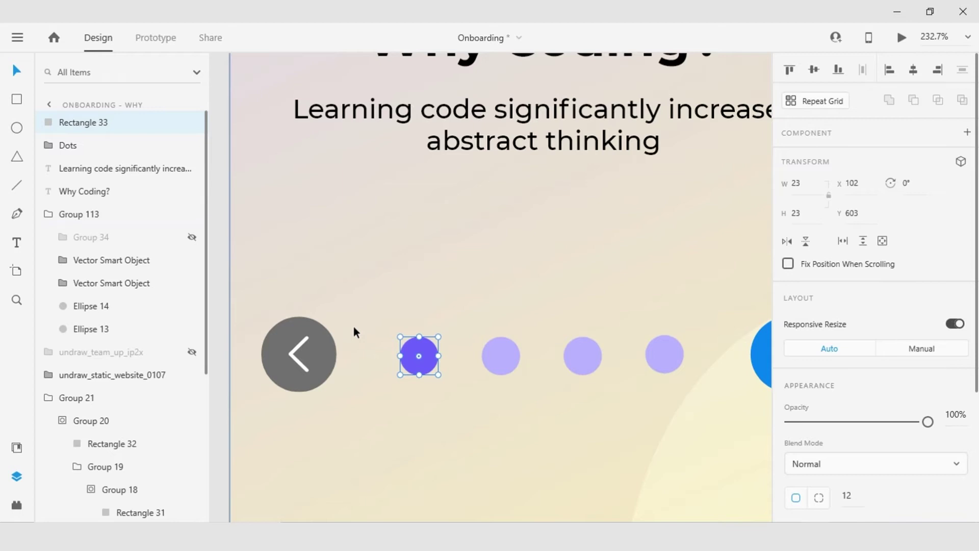
key(ctrl+d)
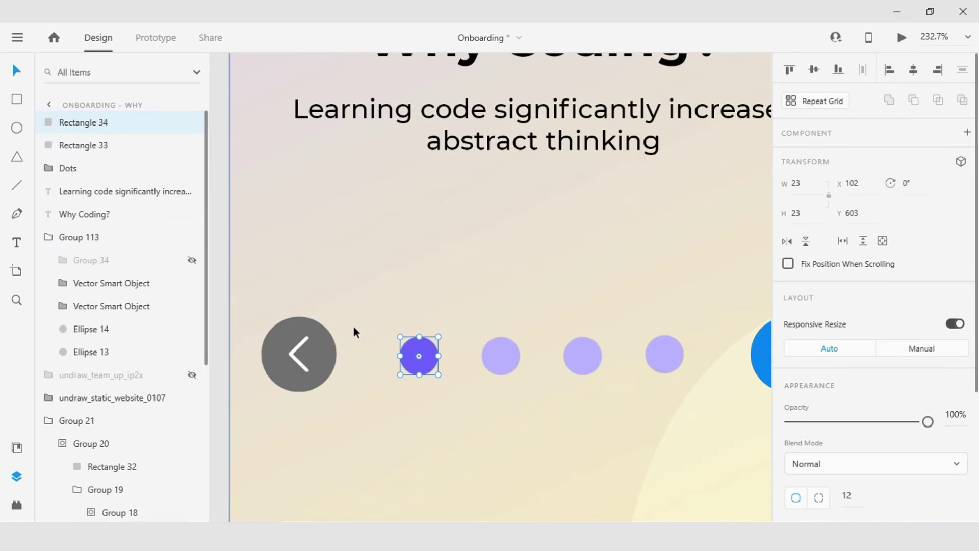
click(95, 152)
shift+click(88, 130)
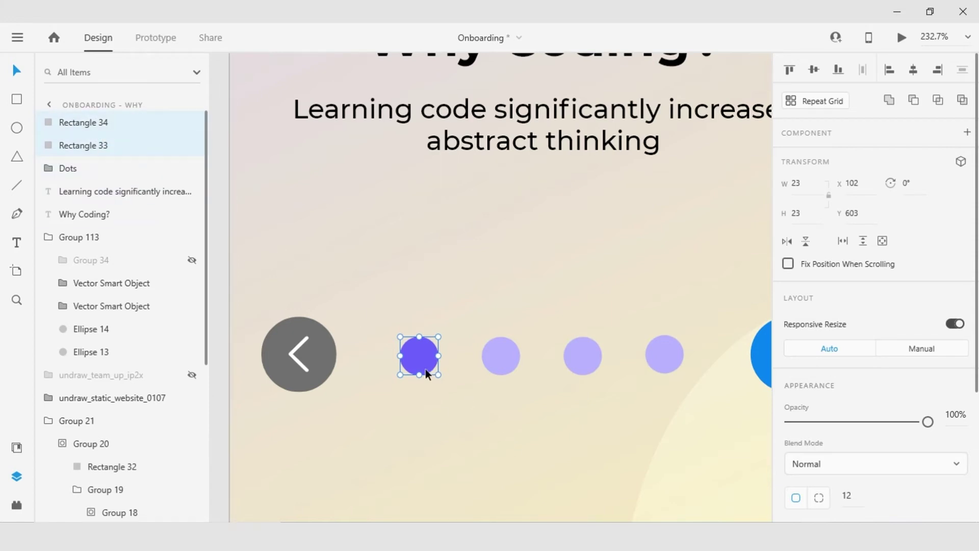
right_click(411, 355)
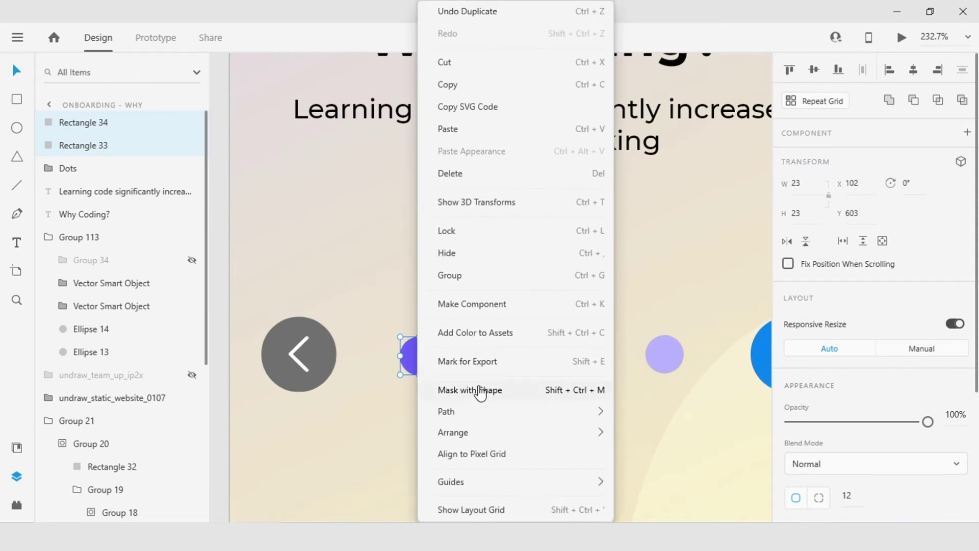
click(479, 389)
Rename the mask group's upper shape as Mask and its lower shape as Highlight.
click(42, 122)
click(77, 146)
right_click(91, 149)
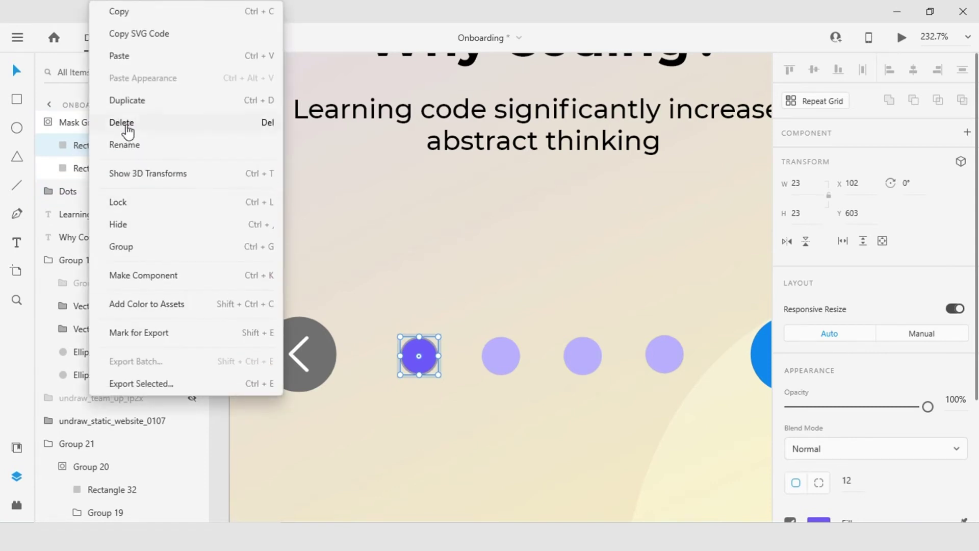
click(127, 145)
text(Mask)
double_click(86, 168)
text(Highligh)
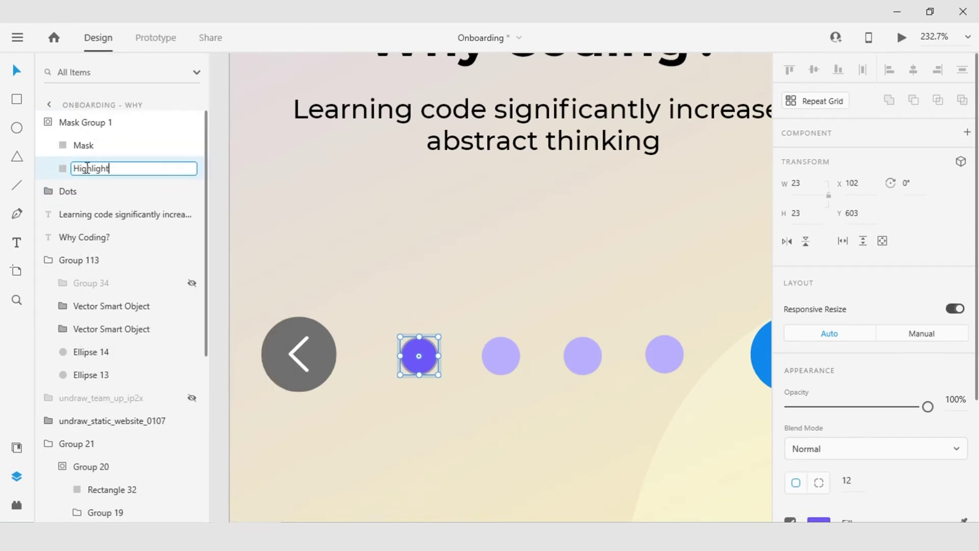
text(t)
key(Return)
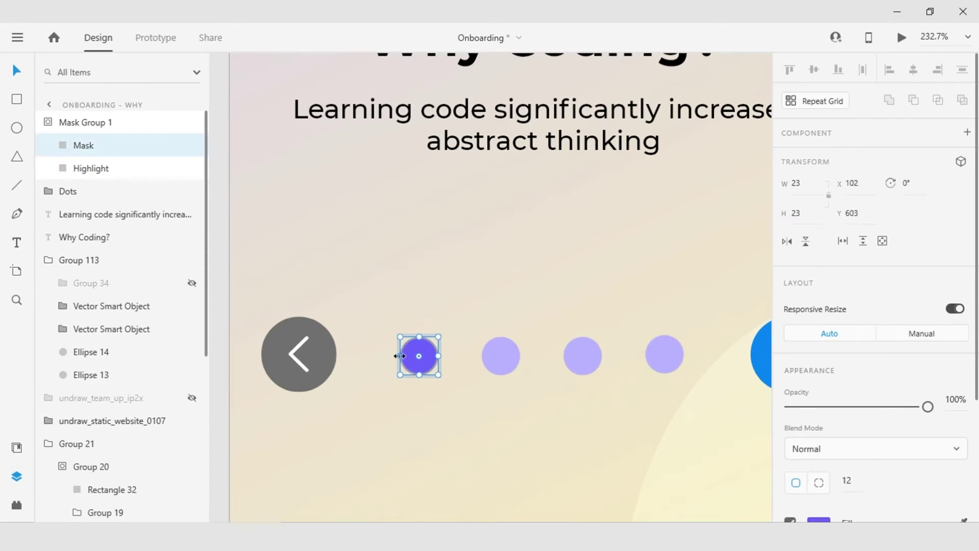
Extend the Mask shape leftward to about 84 wide, keeping its right edge on the first dot.
drag(400, 356, 298, 365)
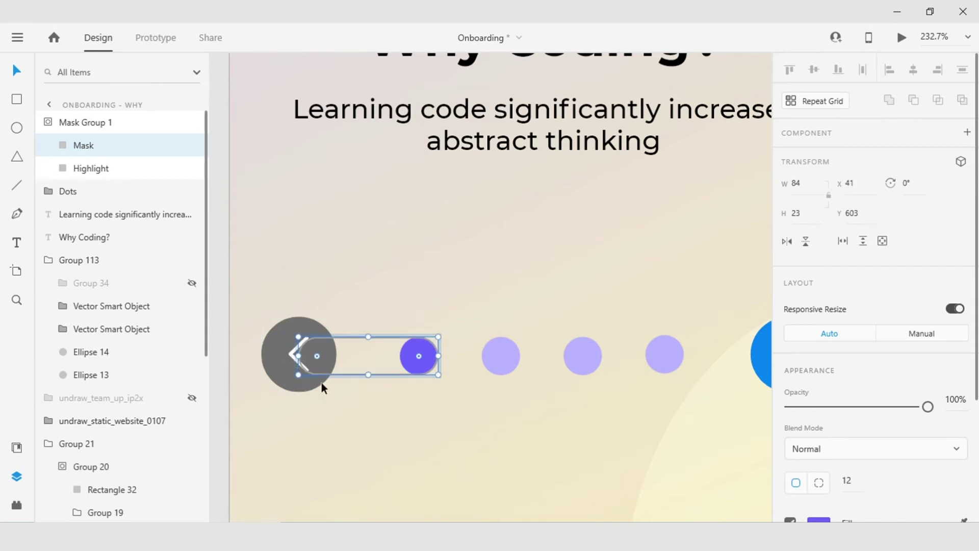
click(424, 422)
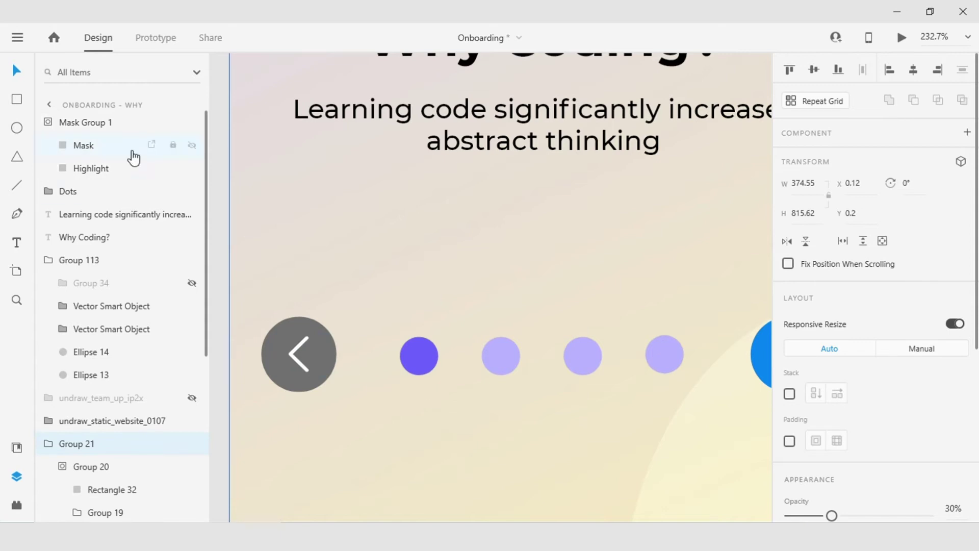
Copy the mask group and the Dots group into the Be a creator artboard.
click(49, 126)
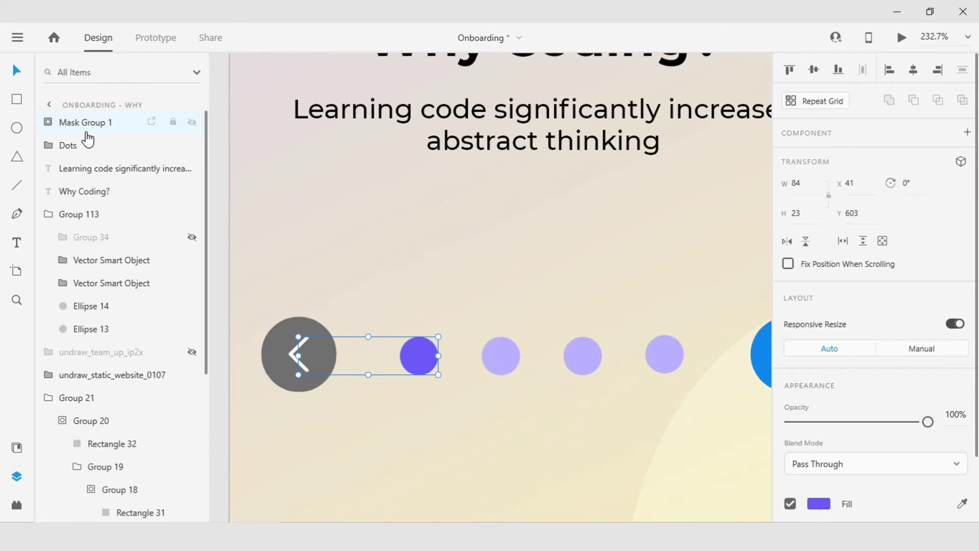
key(ctrl+minus)
click(715, 337)
scroll(470, 361, down, 3)
scroll(609, 369, right, 3)
scroll(573, 352, up, 4)
click(574, 322)
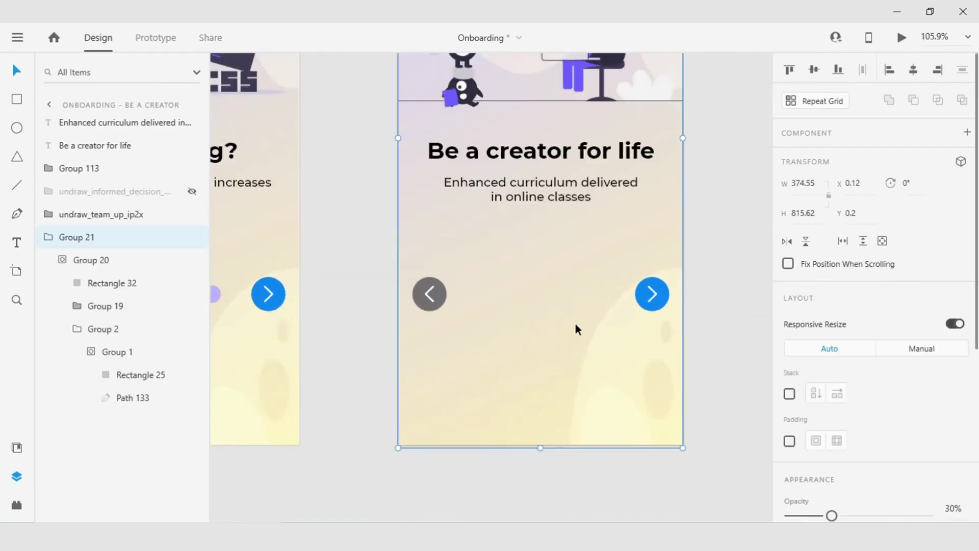
key(ctrl+v)
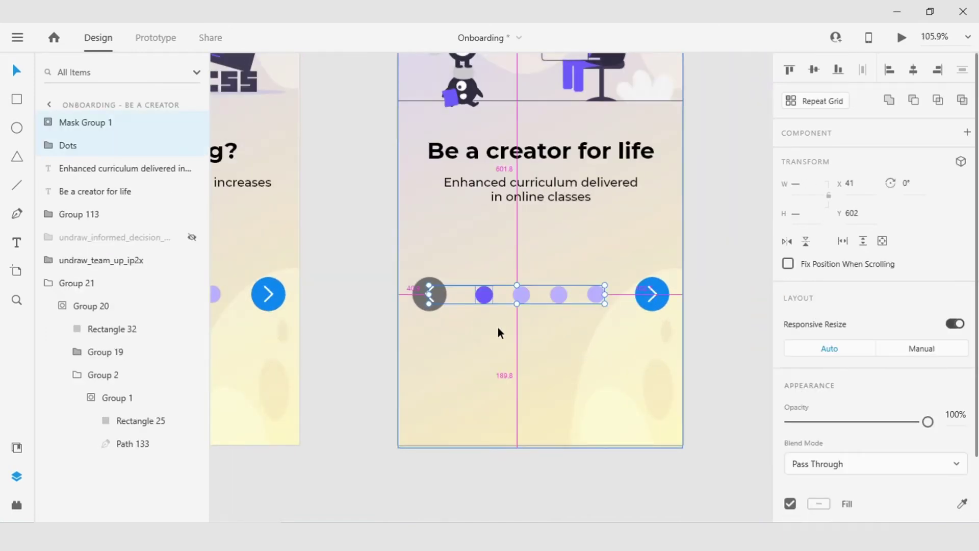
Move the mask group on the Be a creator artboard right so its dark purple highlight covers the second dot.
scroll(493, 330, up, 2)
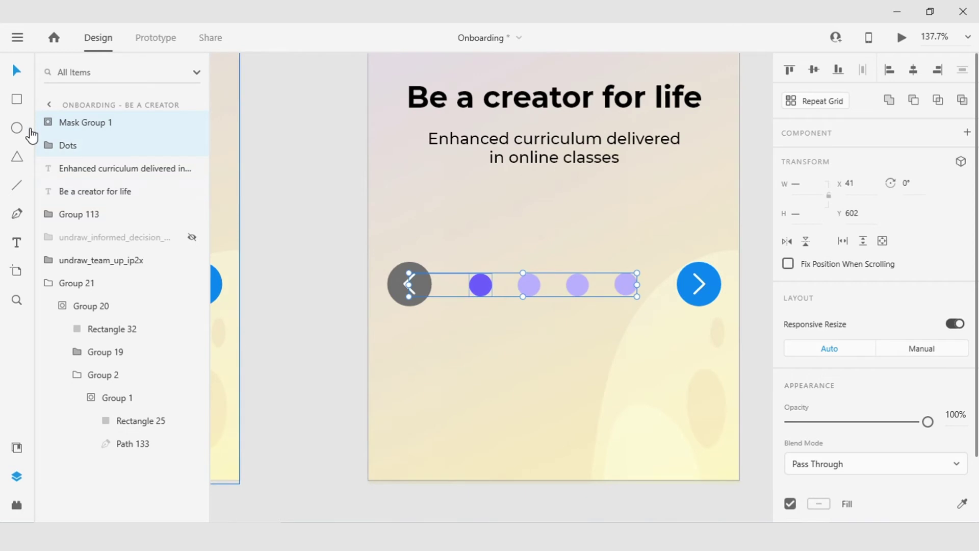
click(66, 125)
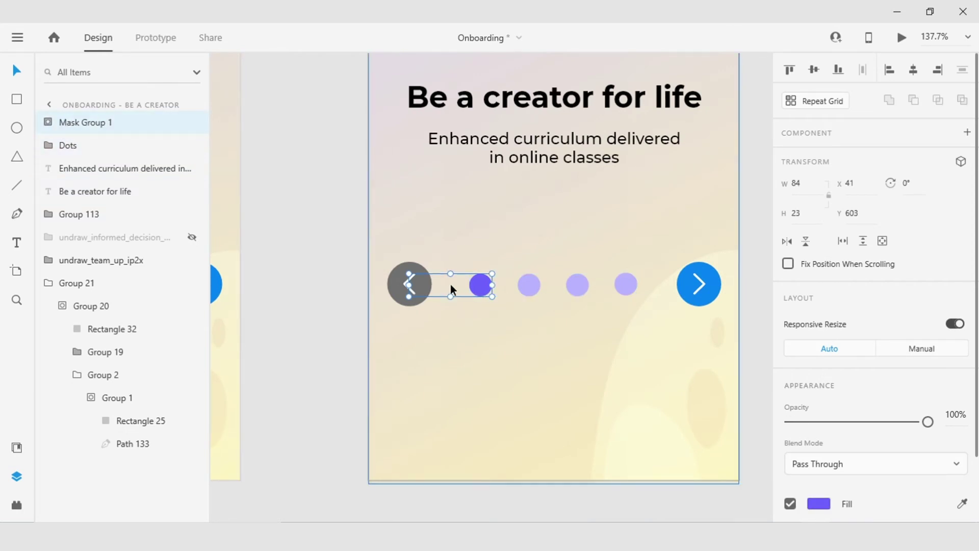
drag(482, 285, 532, 285)
Shrink the Mask shape from its left edge to 23 wide so it spans only the second dot.
scroll(531, 307, up, 3)
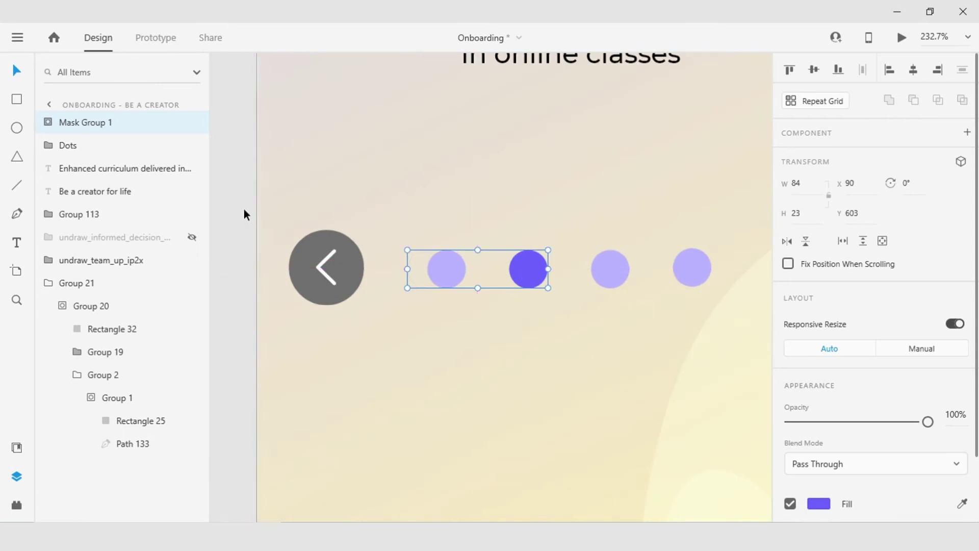
click(38, 123)
click(79, 146)
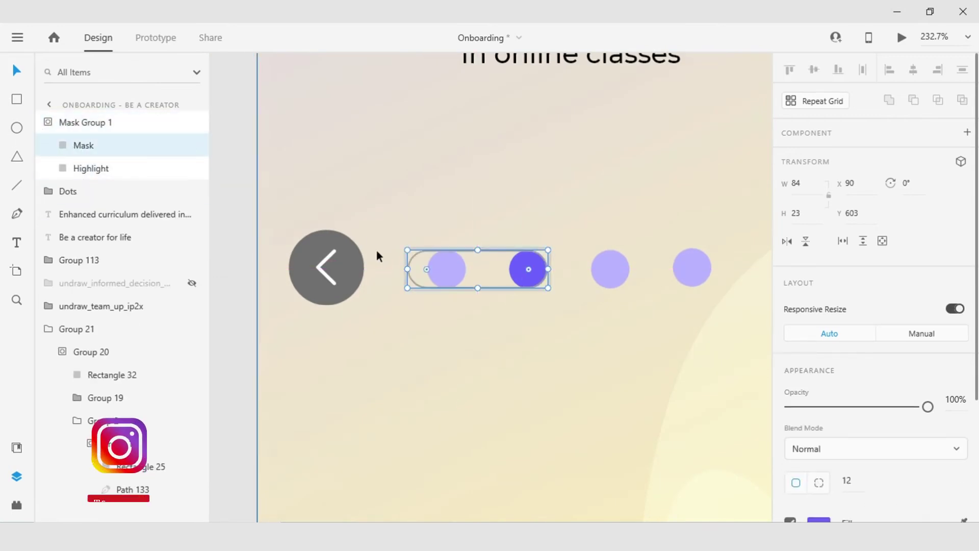
drag(407, 269, 508, 278)
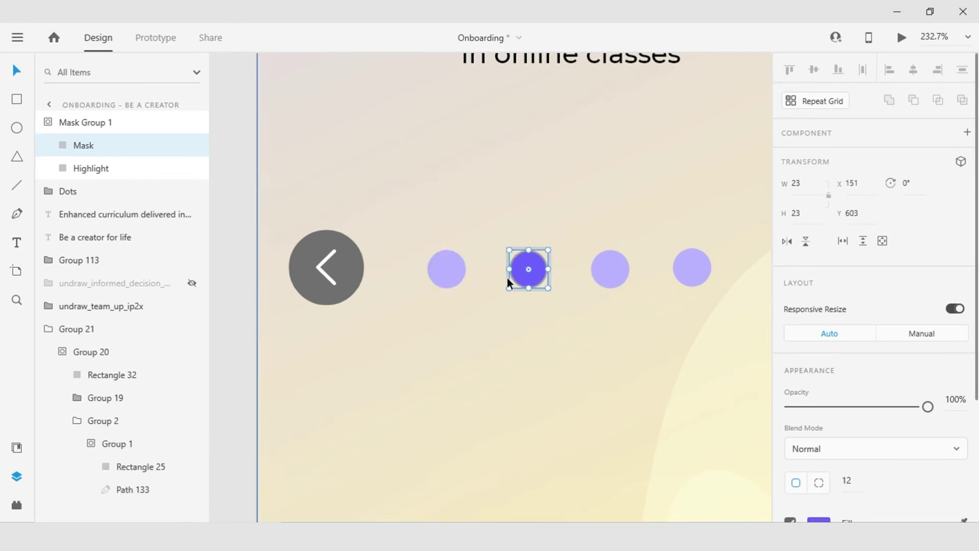
Extend the Highlight shape inside the Be a creator mask group leftward past the first dot.
click(108, 167)
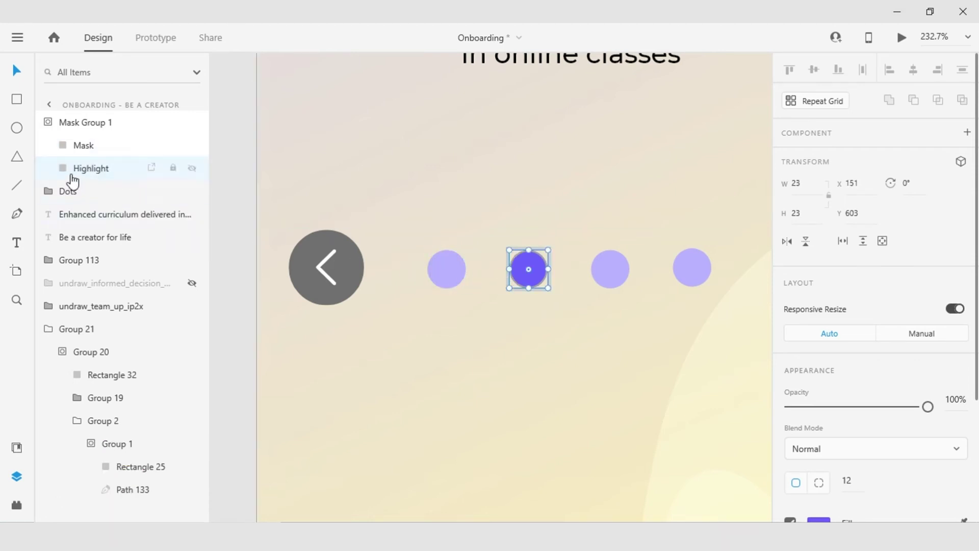
drag(510, 269, 293, 272)
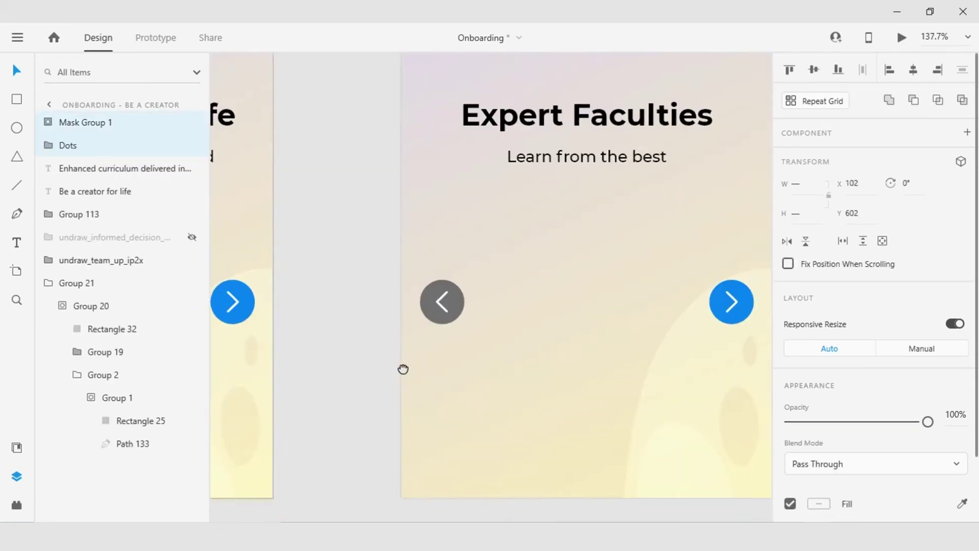
Paste the mask group and Dots group into the Experts artboard and move the highlight onto the third dot.
click(616, 313)
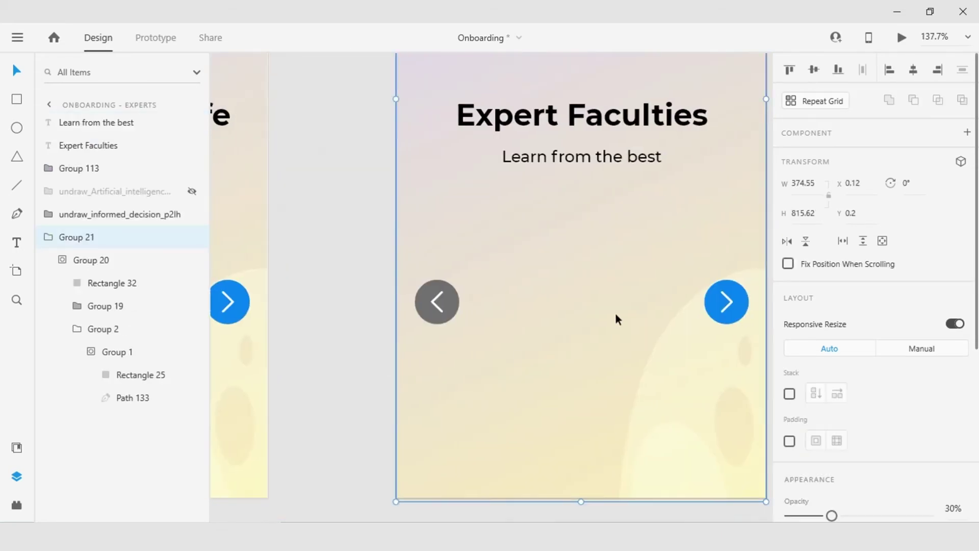
click(610, 313)
double_click(556, 303)
drag(563, 305, 611, 307)
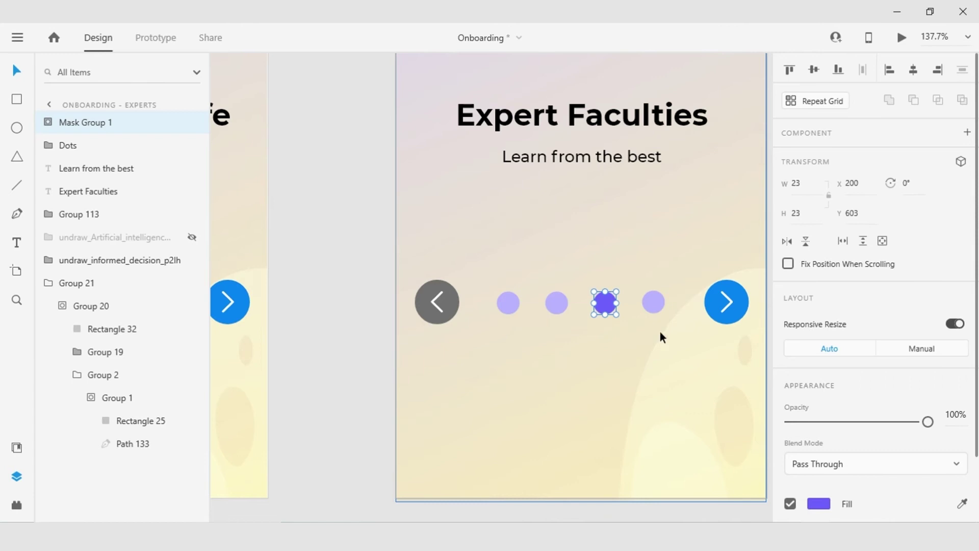
Copy the mask group and the Dots group from the Why artboard into the Be the Change artboard.
scroll(654, 334, down, 6)
scroll(381, 326, up, 3)
click(390, 317)
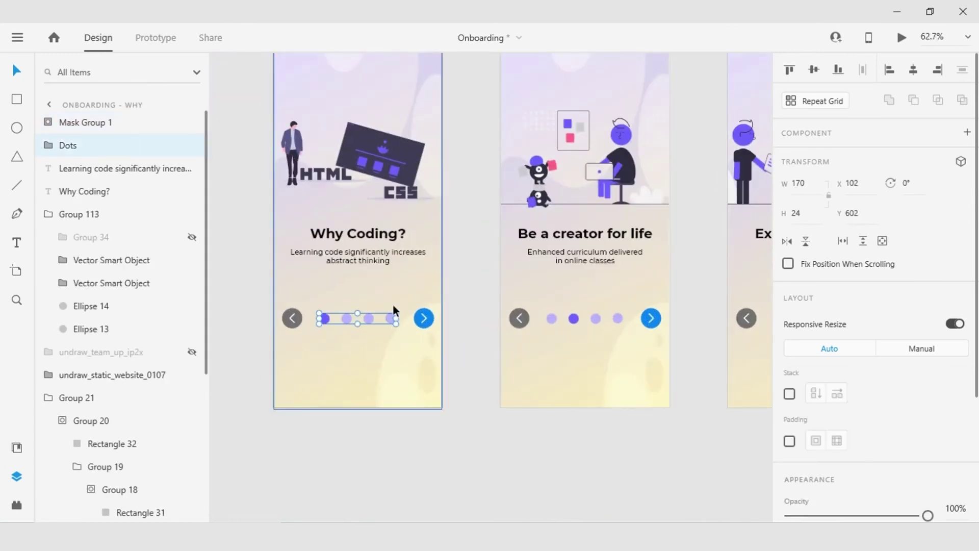
shift+click(94, 124)
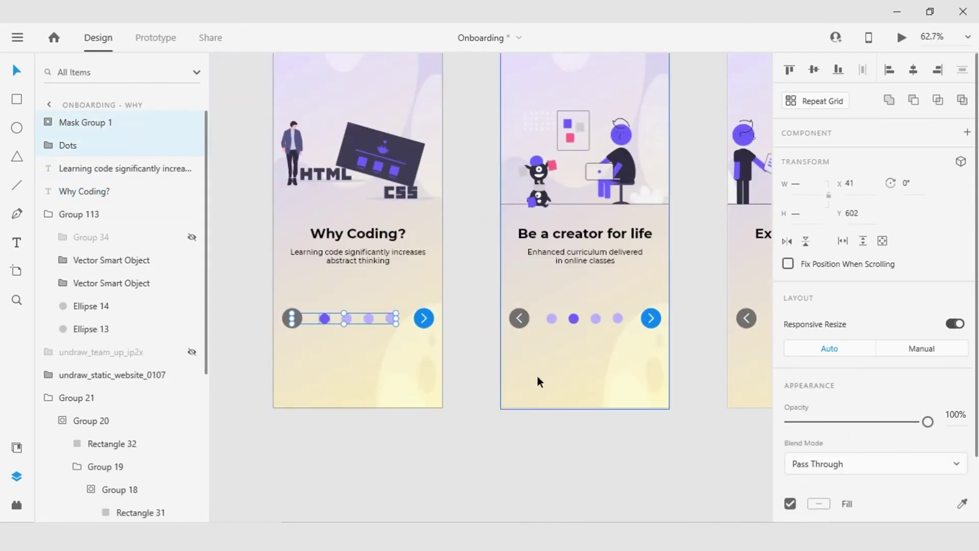
scroll(537, 380, down, 3)
scroll(517, 400, right, 2)
scroll(517, 395, up, 1)
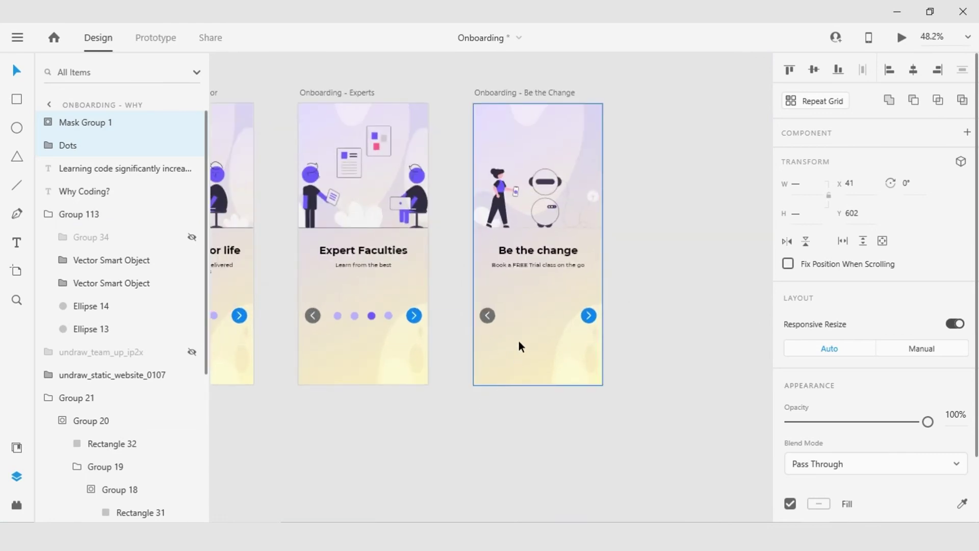
click(533, 319)
key(ctrl+v)
scroll(530, 336, up, 3)
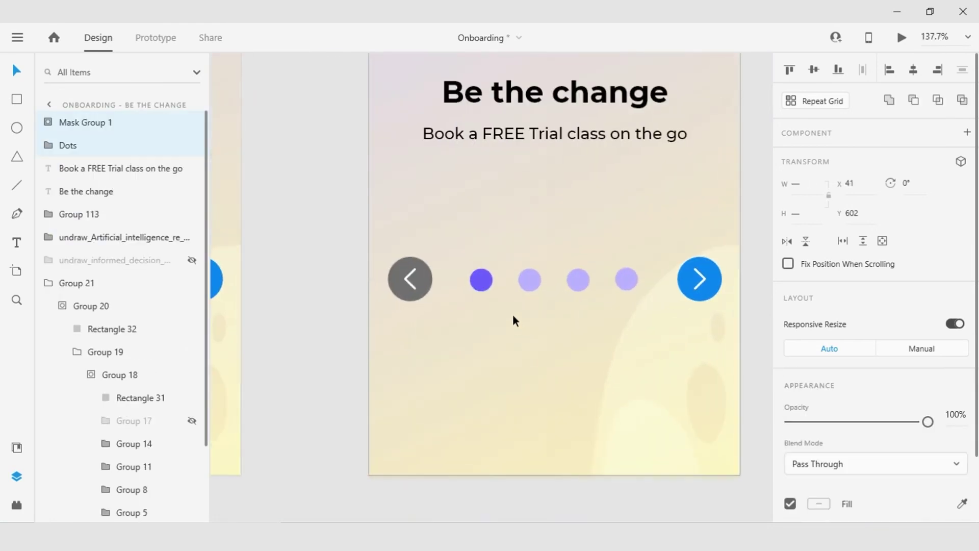
Move the mask group on the Be the Change artboard so its dark purple highlight covers the fourth dot.
click(484, 289)
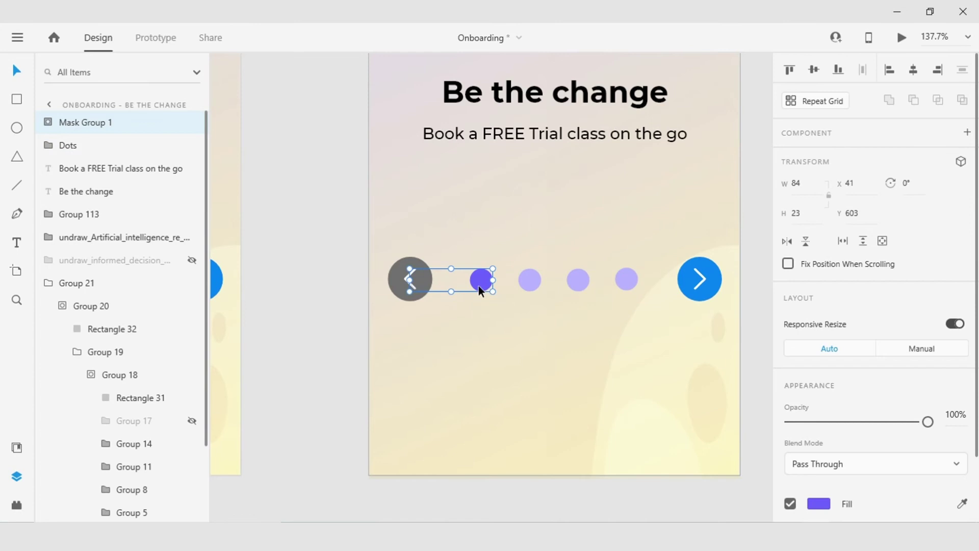
drag(479, 284, 626, 286)
key(Escape)
scroll(568, 305, down, 3)
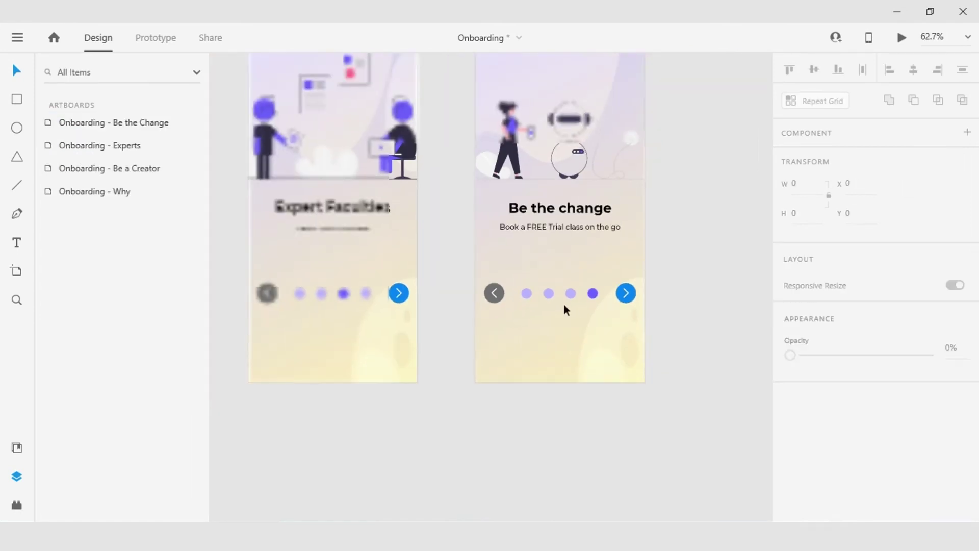
scroll(564, 301, down, 2)
scroll(548, 359, down, 2)
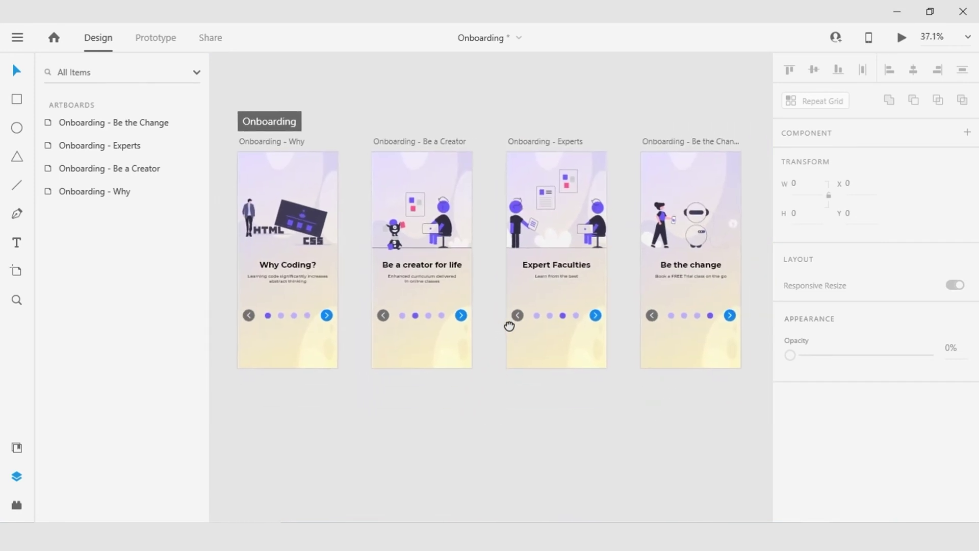
Switch to prototyping and add an interaction to the blue next arrow on the Why artboard.
click(143, 39)
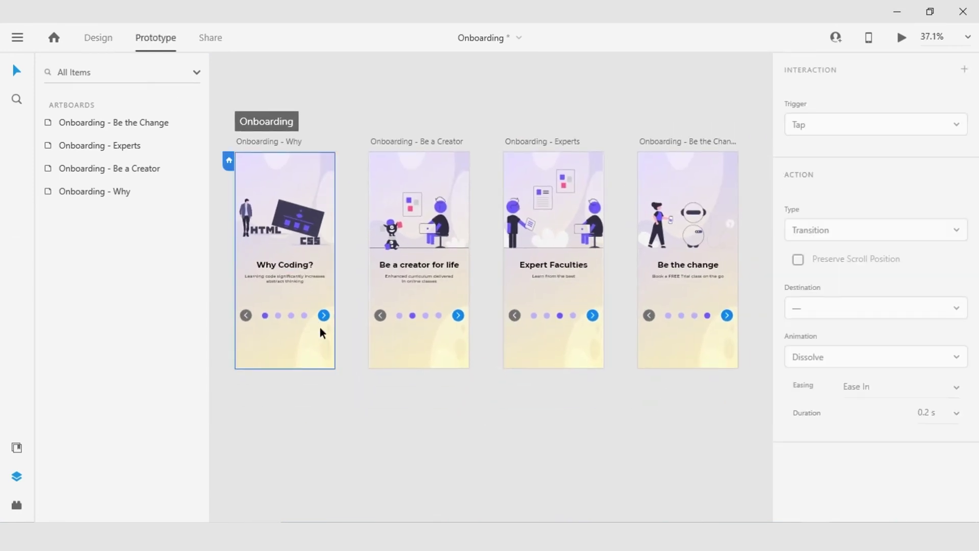
click(300, 159)
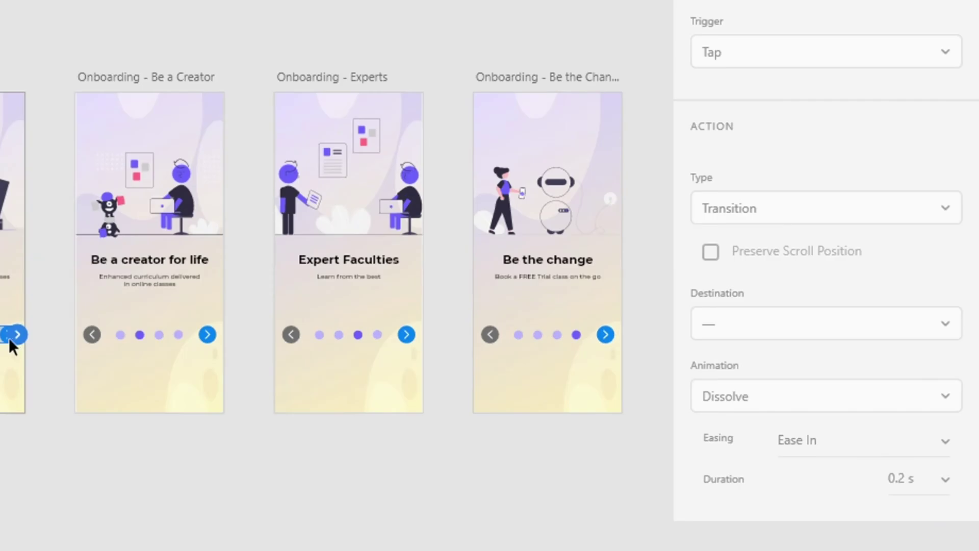
click(8, 338)
key(ctrl+z)
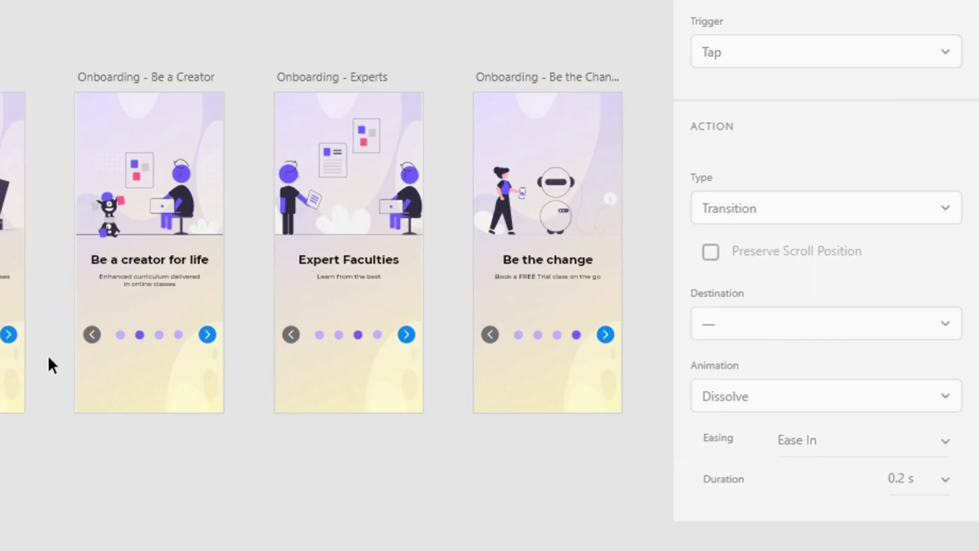
click(8, 336)
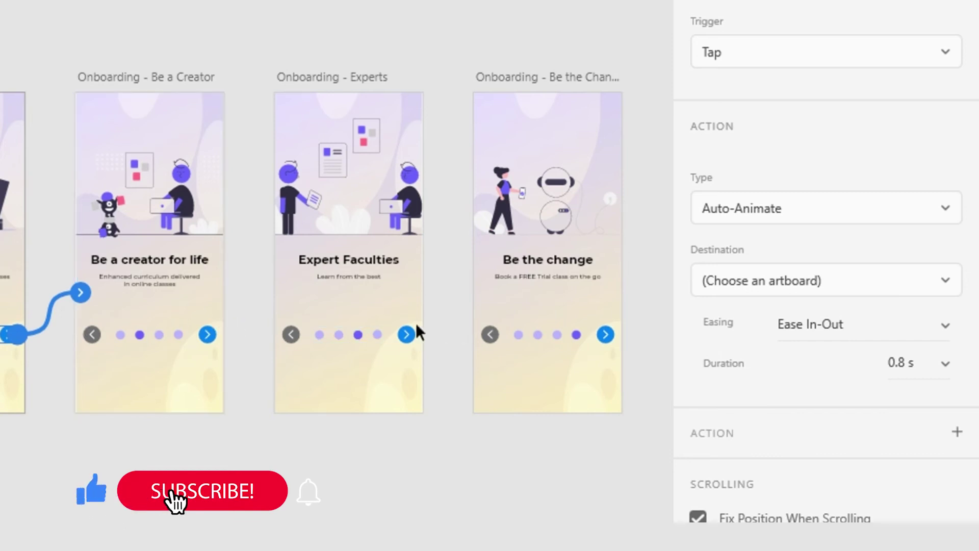
Set the Why arrow's interaction to a Tap trigger with Auto-Animate and the destination Onboarding - Be a Creator.
click(867, 55)
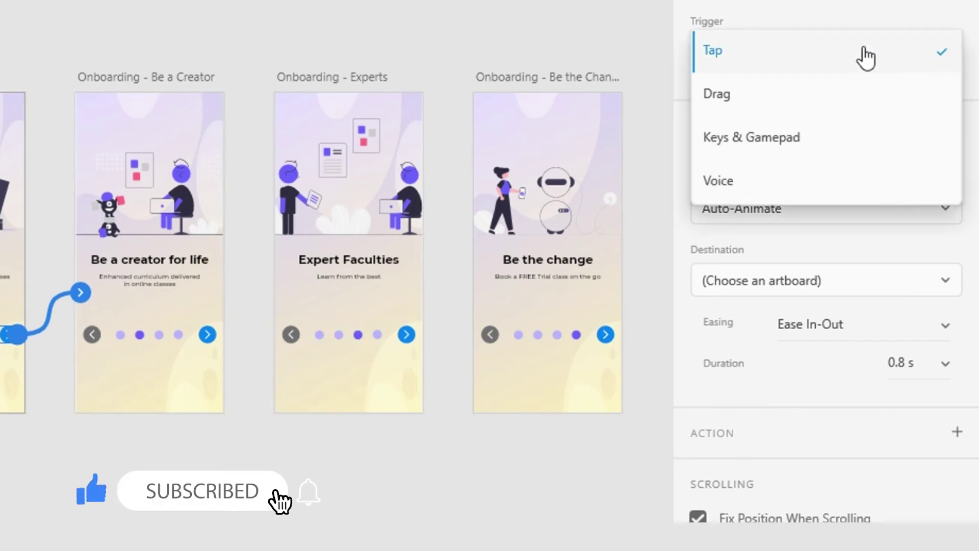
click(788, 56)
click(798, 214)
click(798, 215)
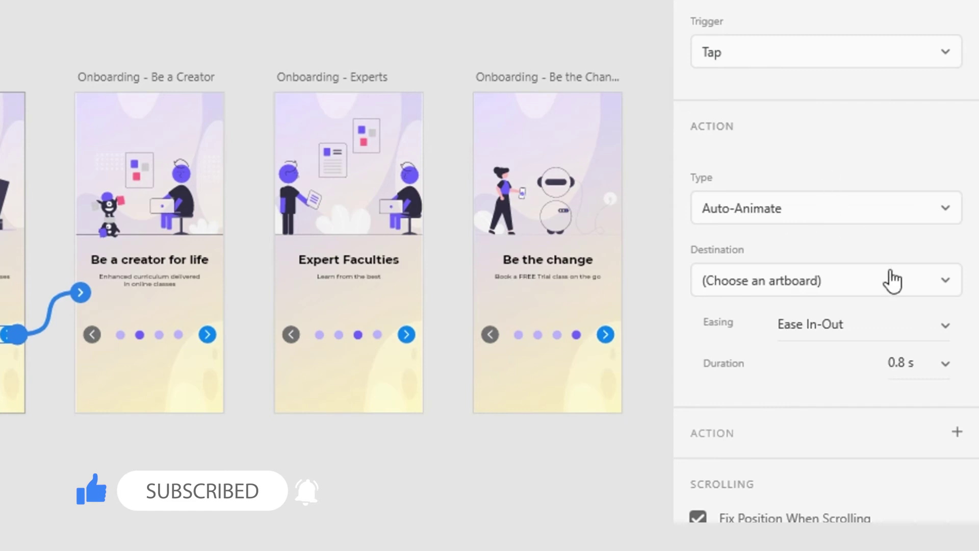
click(900, 285)
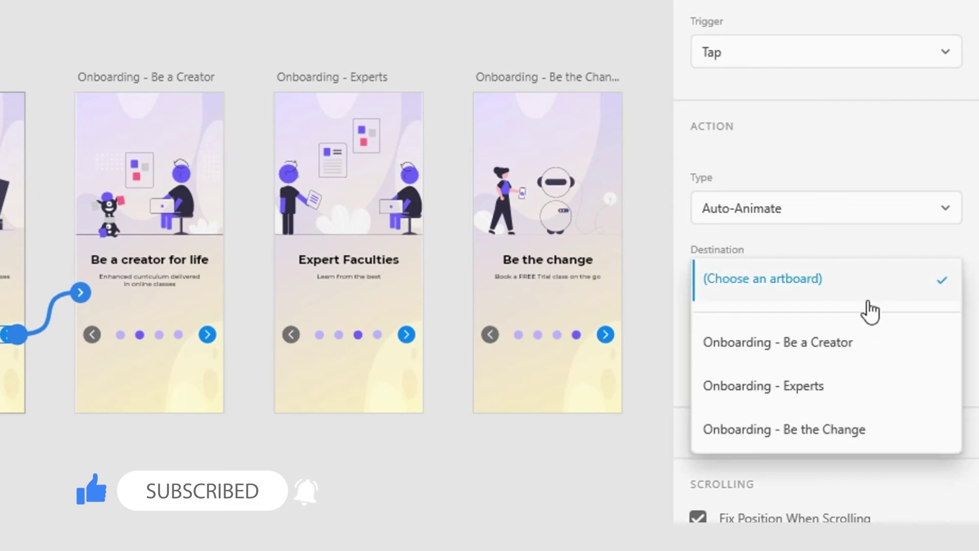
click(808, 342)
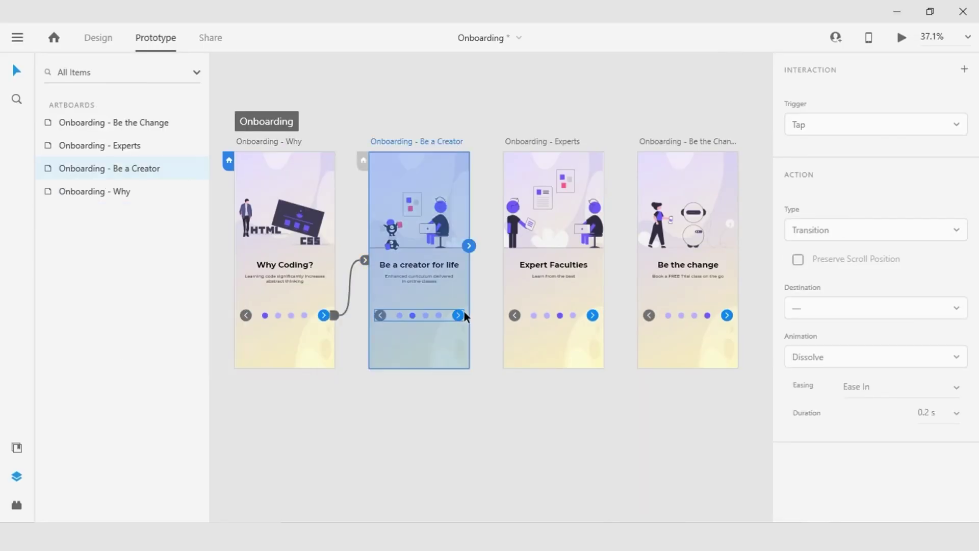
Link the Be a Creator artboard's next arrow to Experts, and the Experts artboard's next arrow to Be the Change.
click(210, 341)
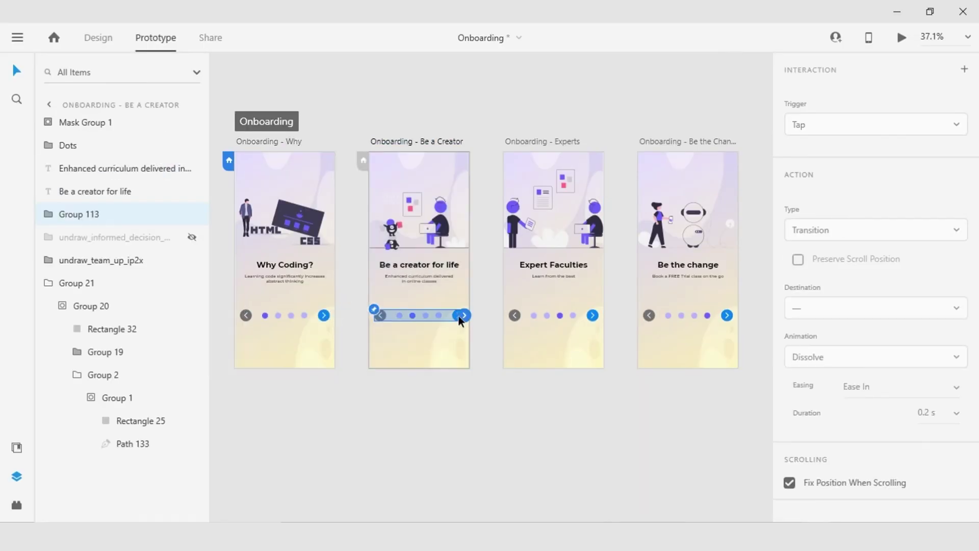
double_click(456, 320)
drag(464, 315, 520, 281)
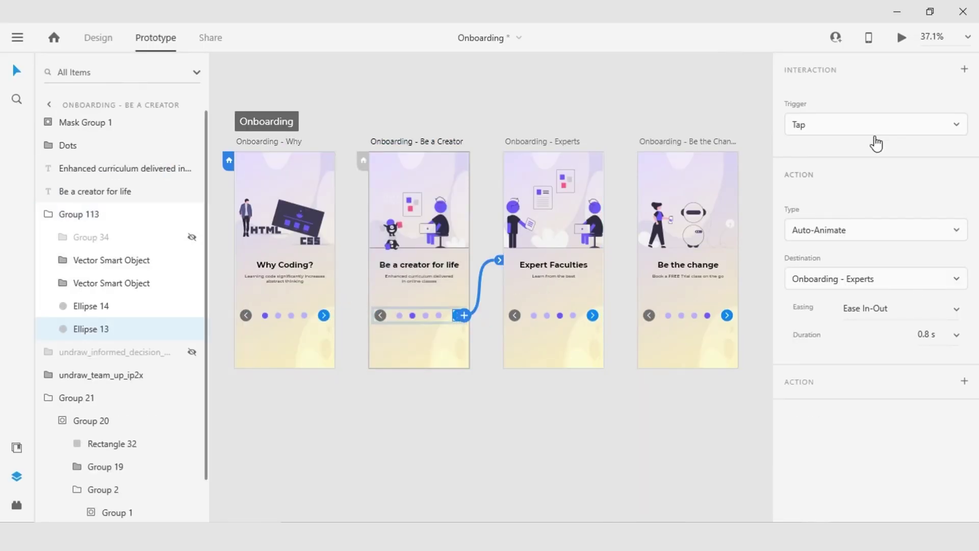
click(586, 315)
drag(598, 315, 657, 273)
Link the next arrow on the Be the Change artboard back to the Why artboard.
click(689, 315)
scroll(734, 314, down, 3)
drag(737, 311, 421, 335)
click(403, 155)
click(466, 149)
scroll(472, 148, up, 3)
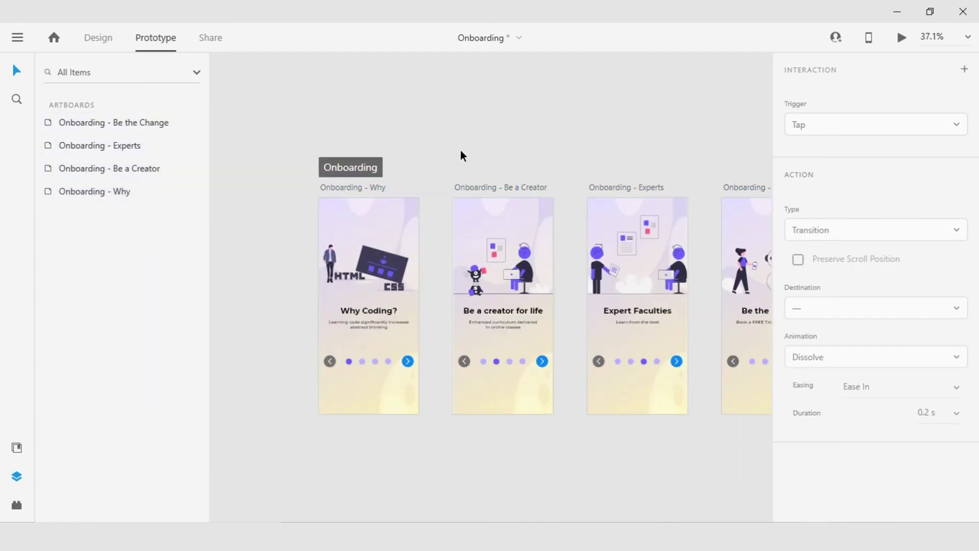
Preview the prototype and advance with the next arrow through all four onboarding screens, back to Why Coding?
key(ctrl+Return)
scroll(494, 142, right, 3)
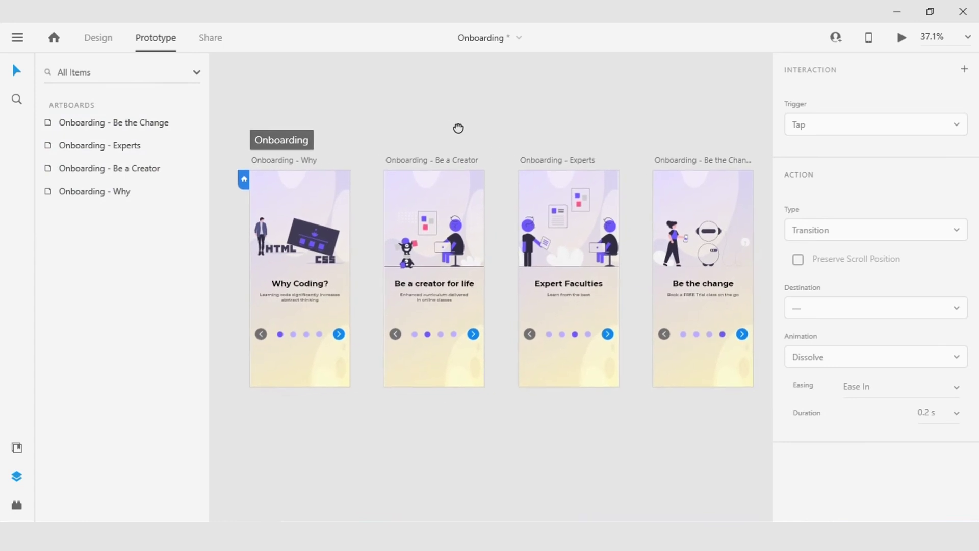
drag(76, 17, 474, 27)
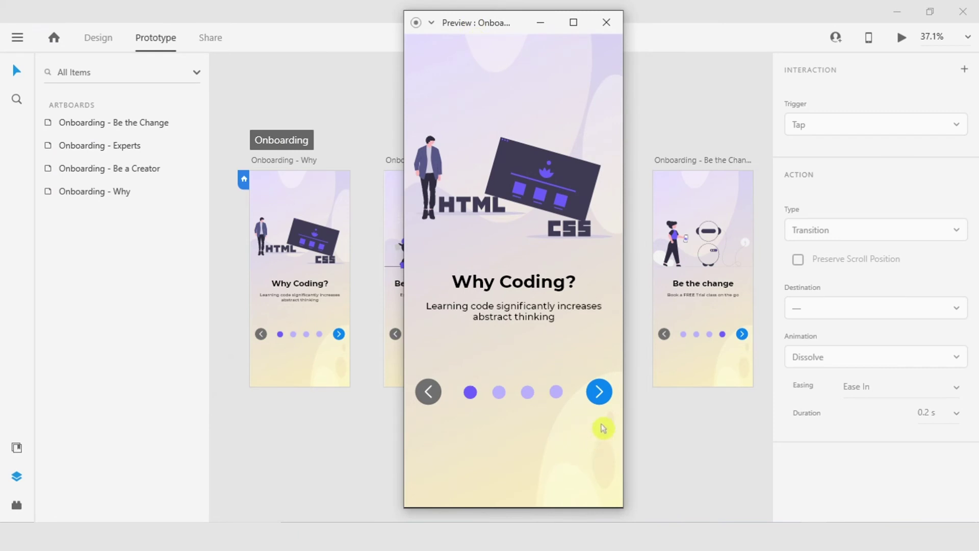
click(600, 395)
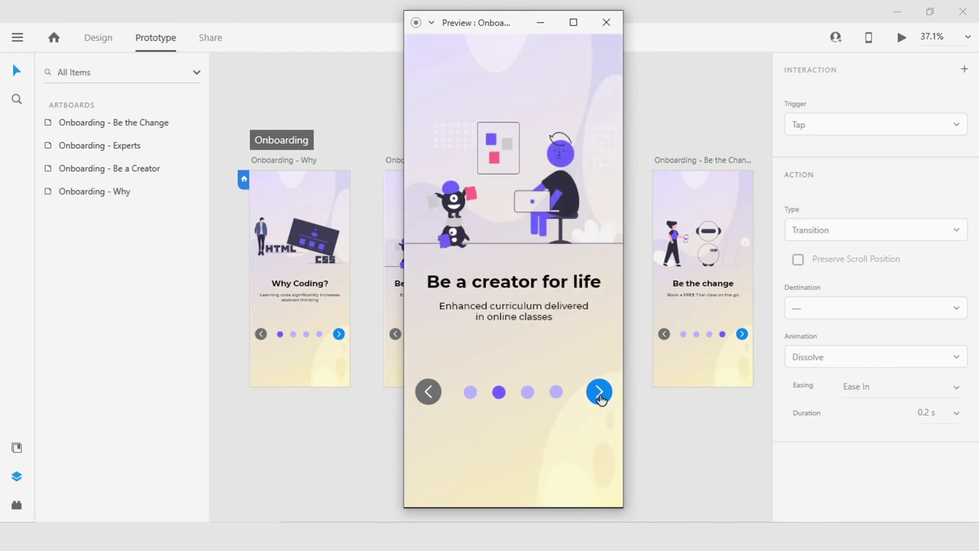
click(600, 398)
click(600, 397)
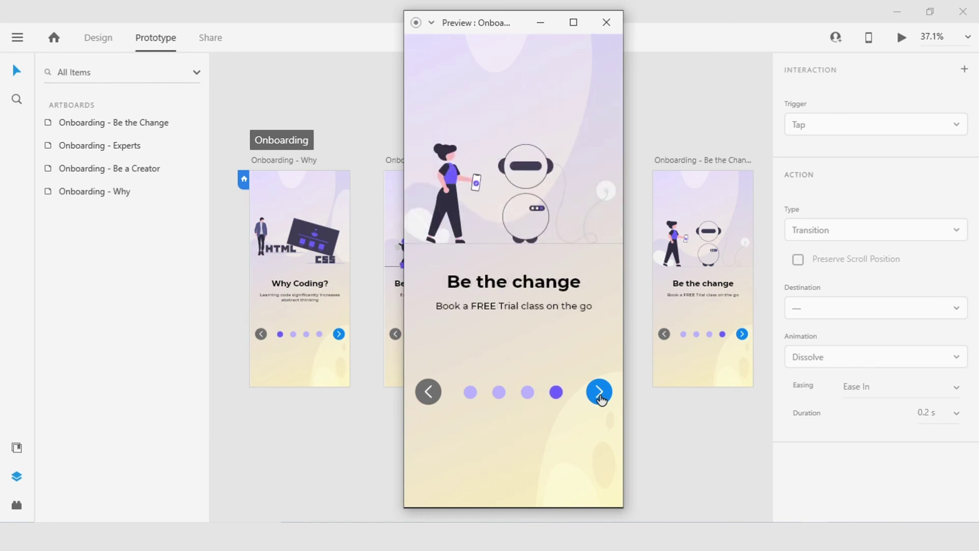
click(600, 398)
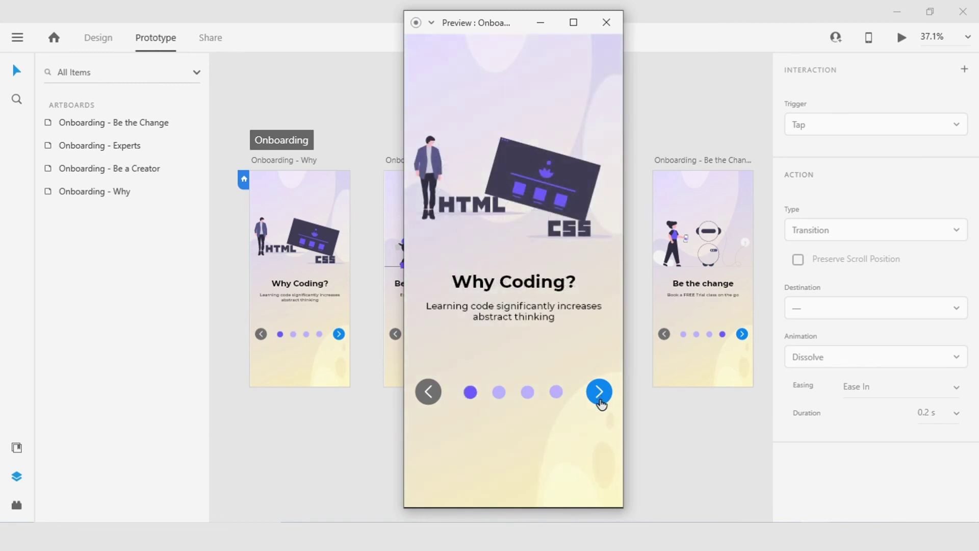
Advance through the previewed screens again to check the dot animation, ending on Be the change, and close the preview.
click(600, 397)
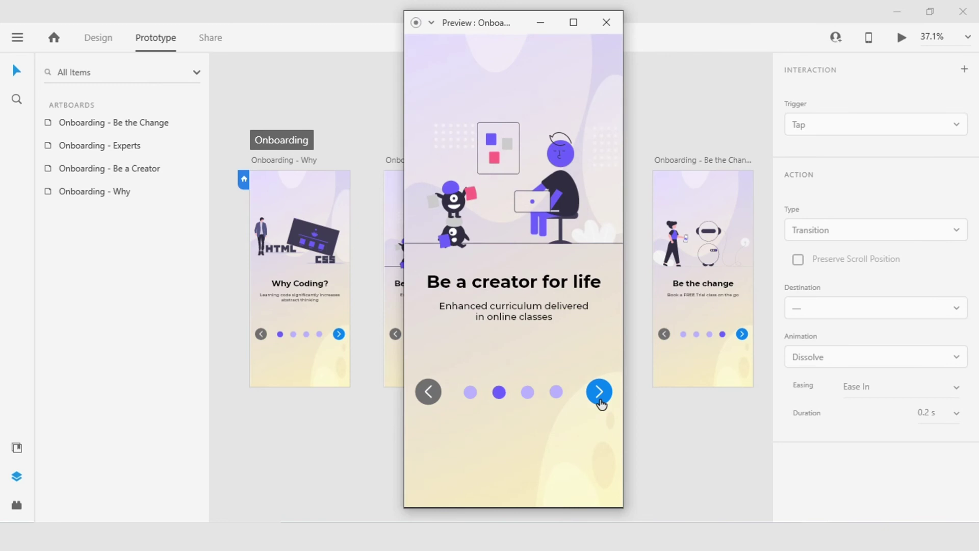
click(600, 400)
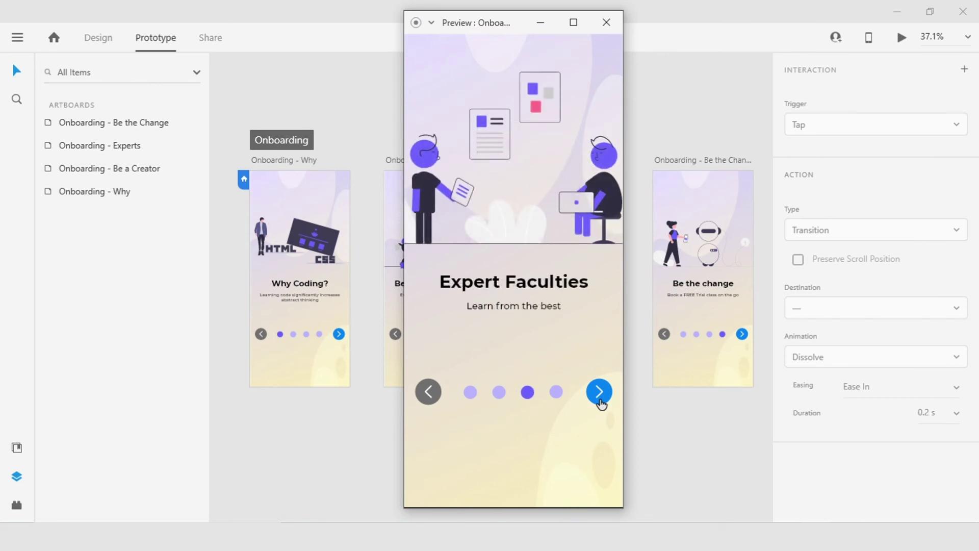
click(600, 401)
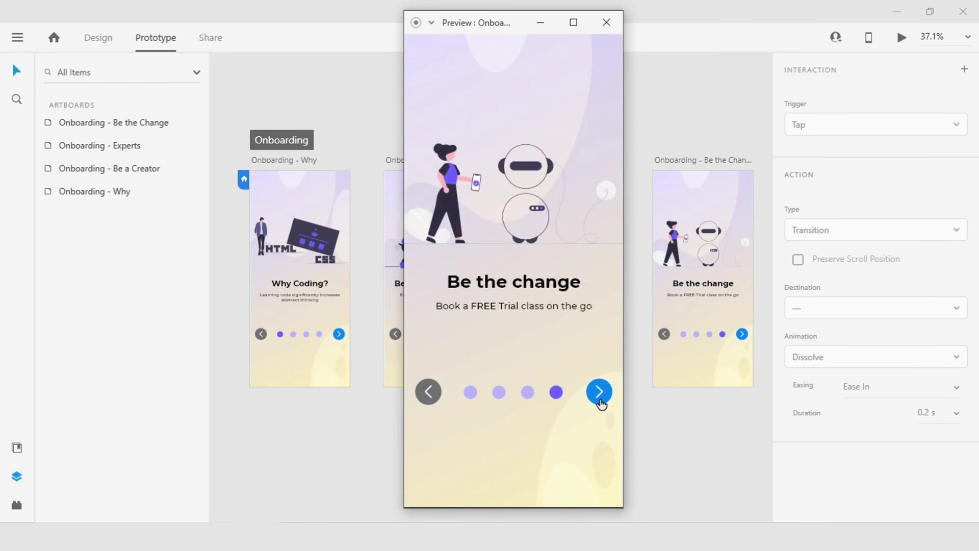
click(601, 401)
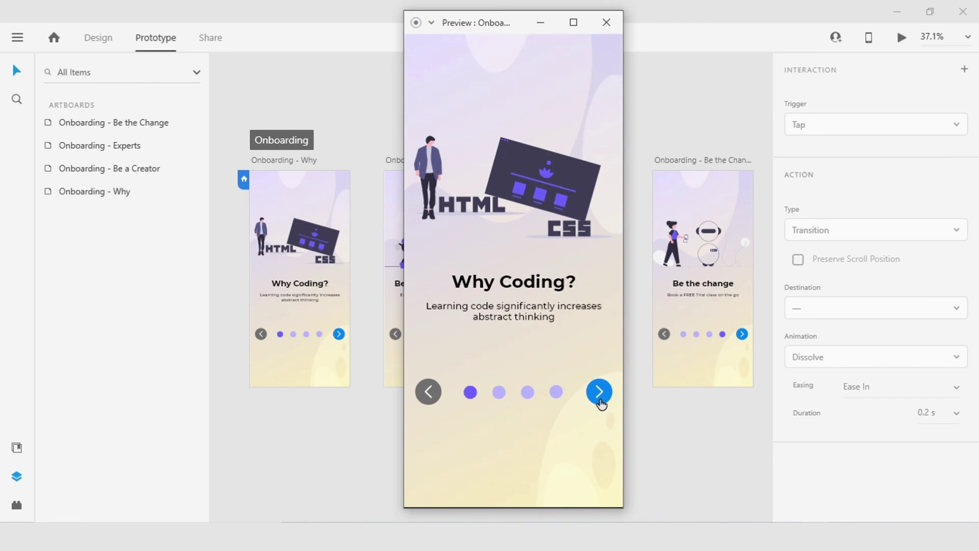
click(600, 400)
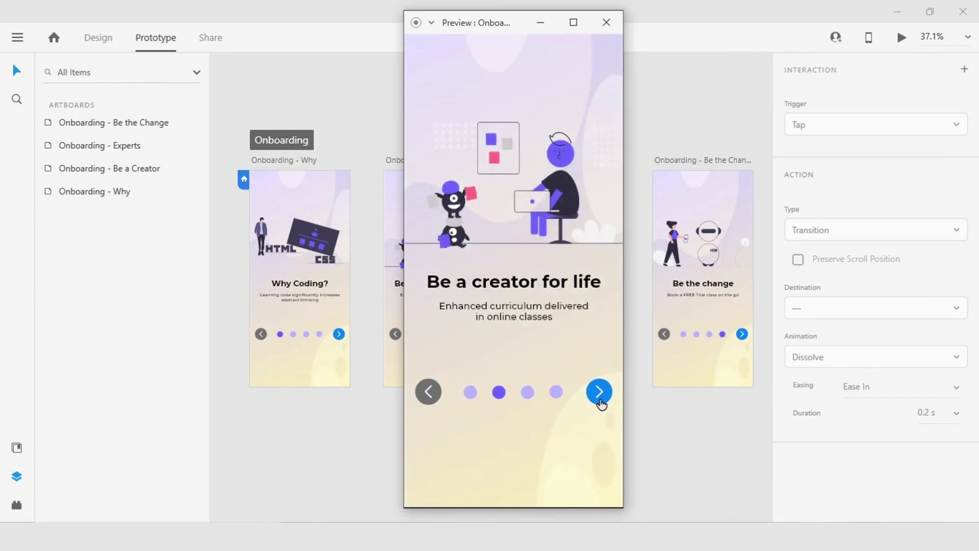
click(600, 400)
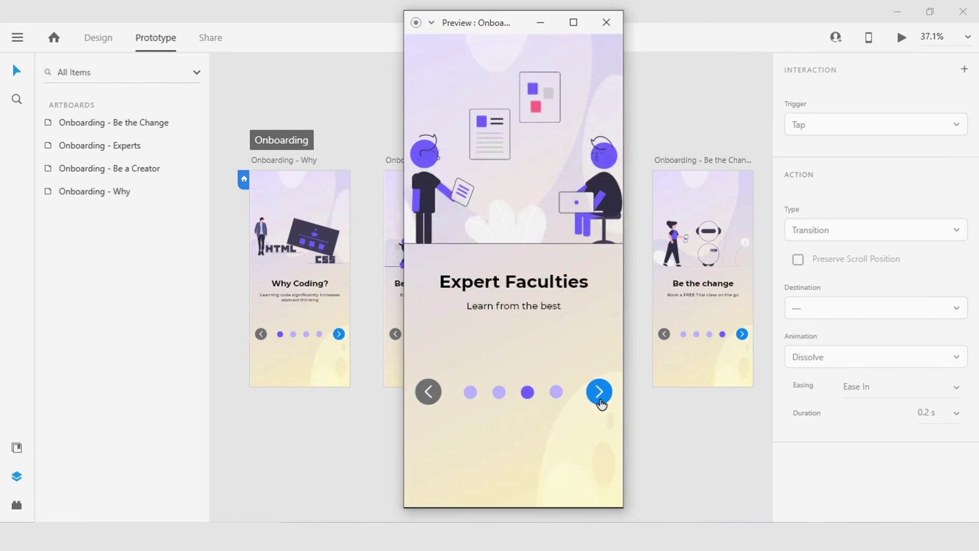
click(600, 401)
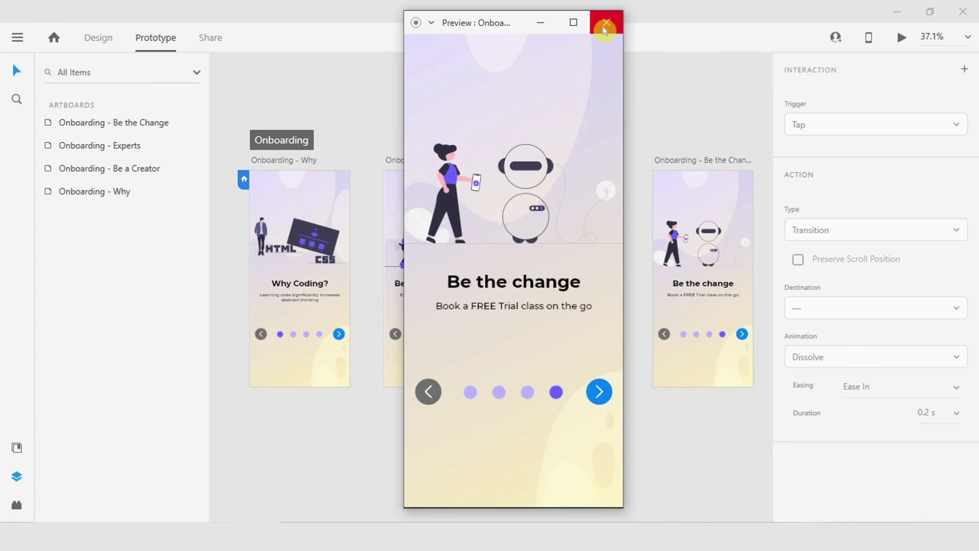
click(606, 22)
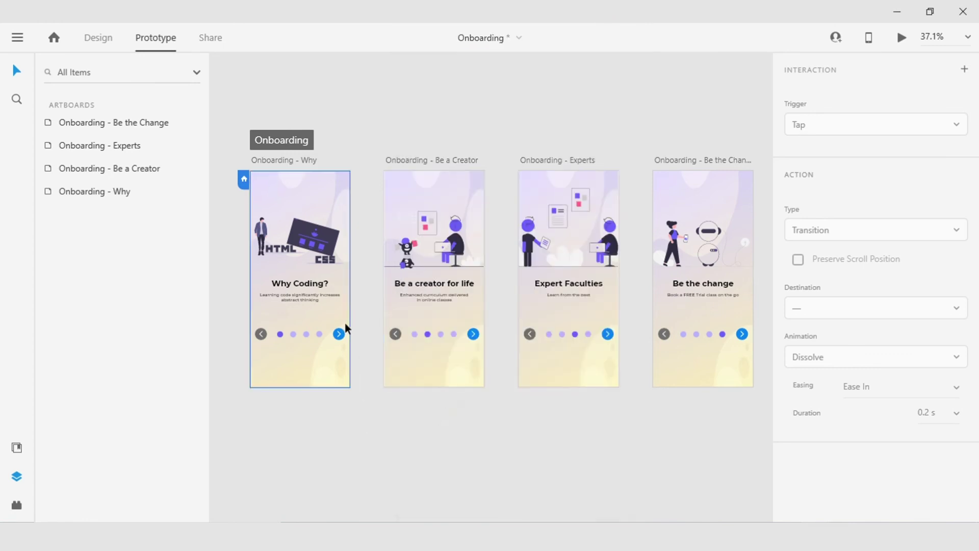
Switch to Design mode and select the illustration on the Be a Creator artboard to inspect its layers.
scroll(338, 328, up, 3)
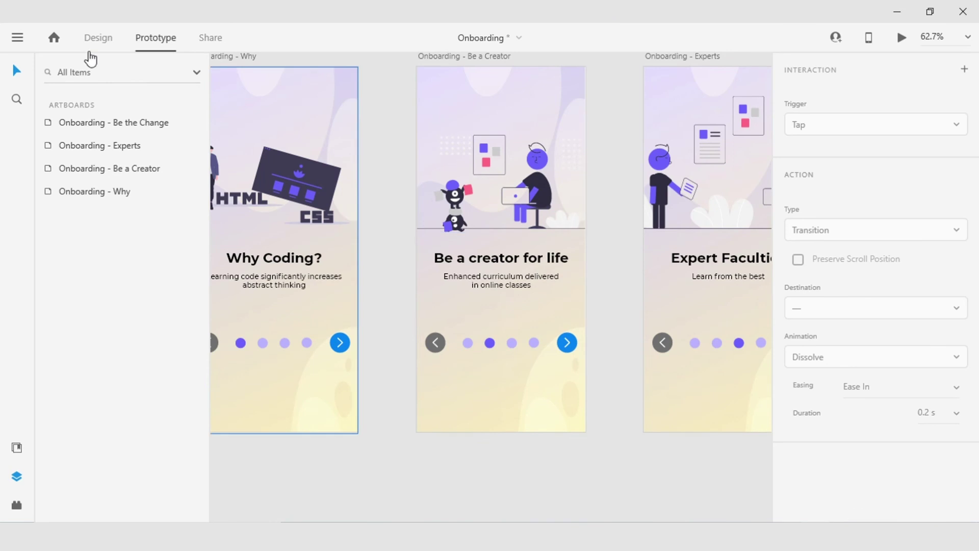
click(97, 39)
scroll(378, 275, up, 1)
drag(377, 276, 472, 330)
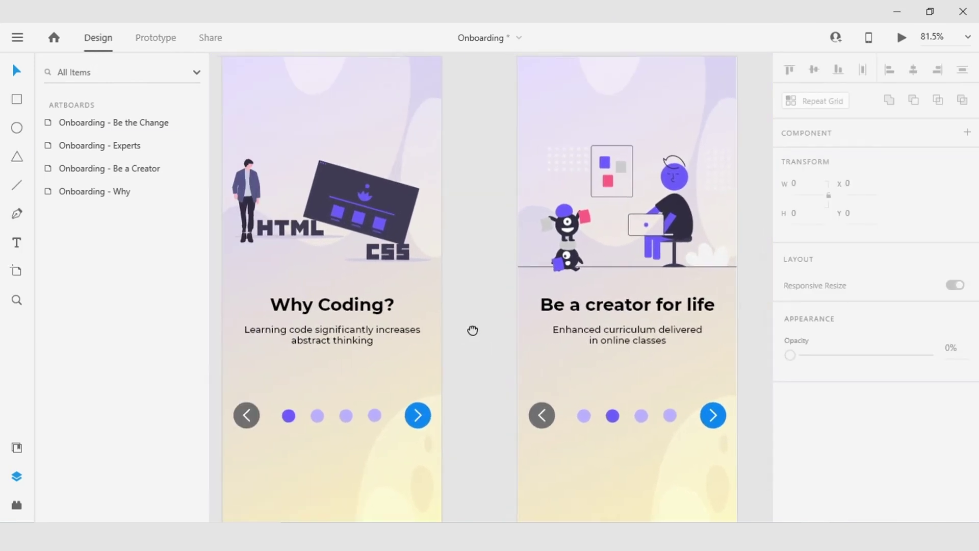
click(691, 200)
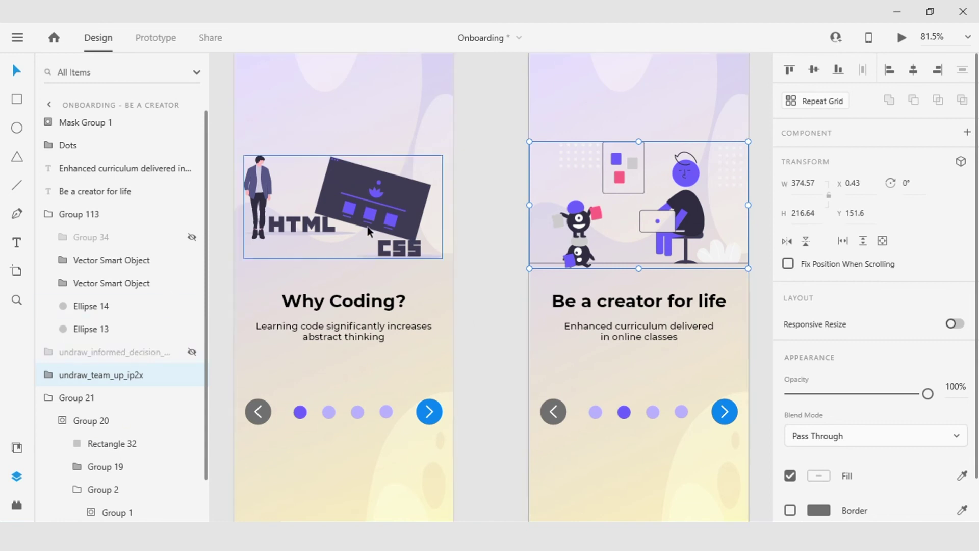
On the Why artboard, show the hidden undraw_team_up_ip2x group in place of undraw_static_website_0107 for comparison, and restore the original visibility.
click(381, 286)
click(192, 237)
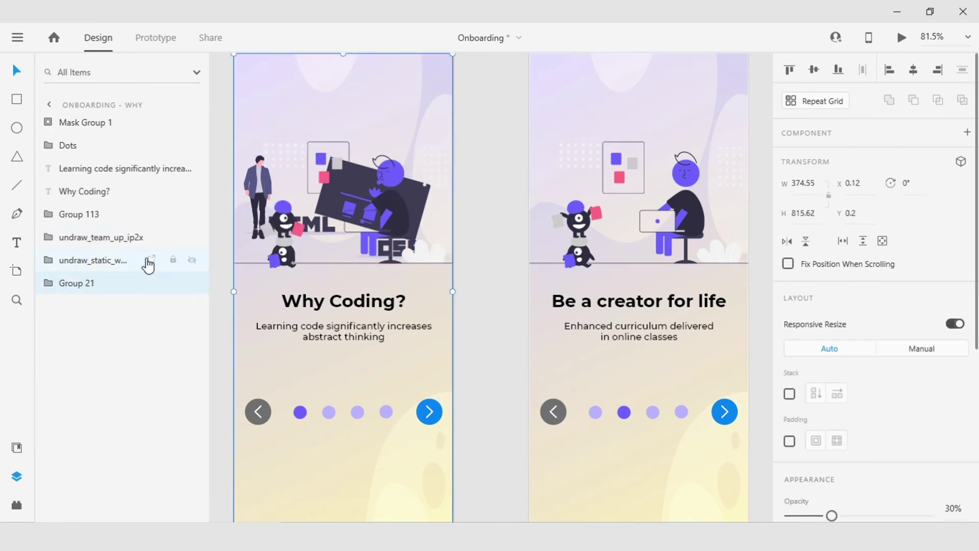
click(191, 260)
scroll(267, 252, up, 3)
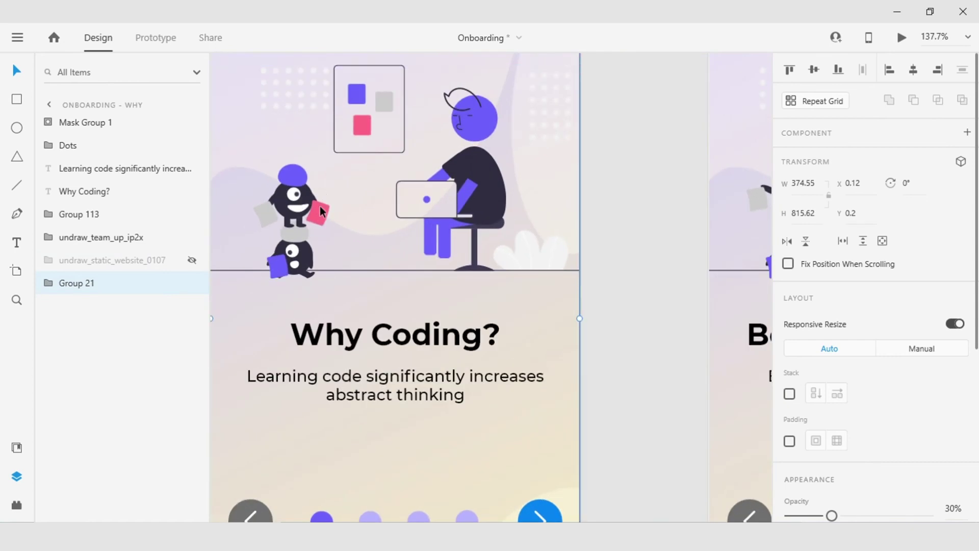
scroll(322, 222, down, 2)
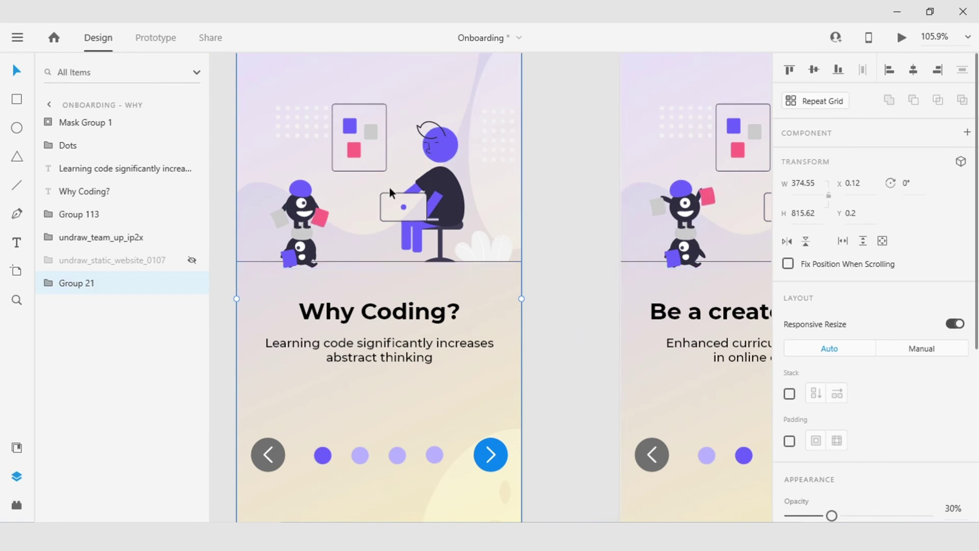
scroll(533, 244, down, 3)
drag(632, 280, 488, 290)
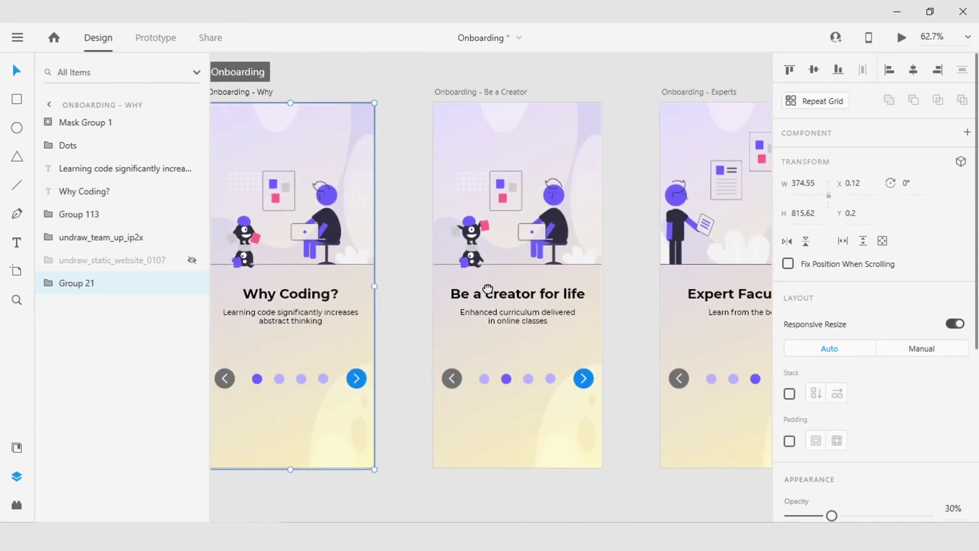
click(193, 261)
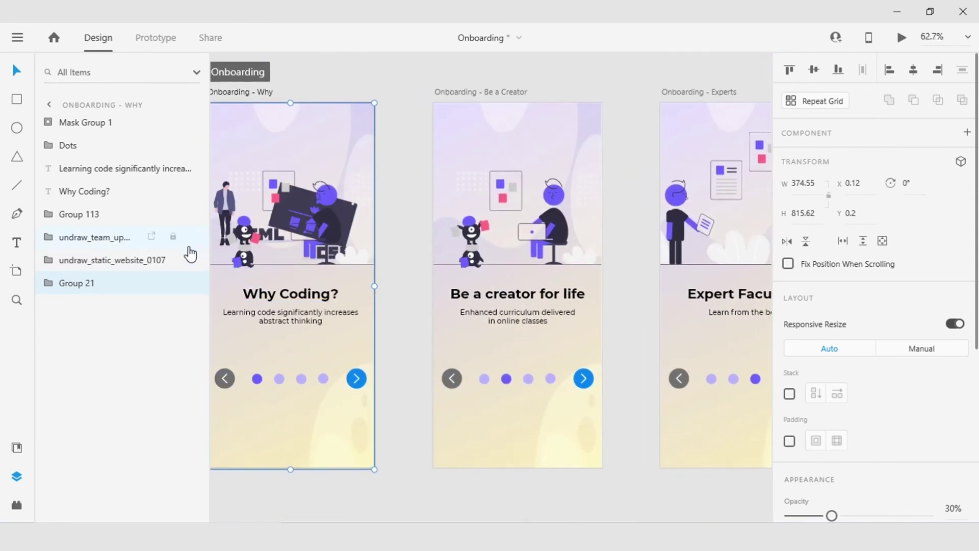
click(192, 237)
On the Be a Creator artboard, collapse Group 21, hide undraw_team_up_ip2x and show undraw_informed_decision_p2lh.
click(566, 337)
click(47, 399)
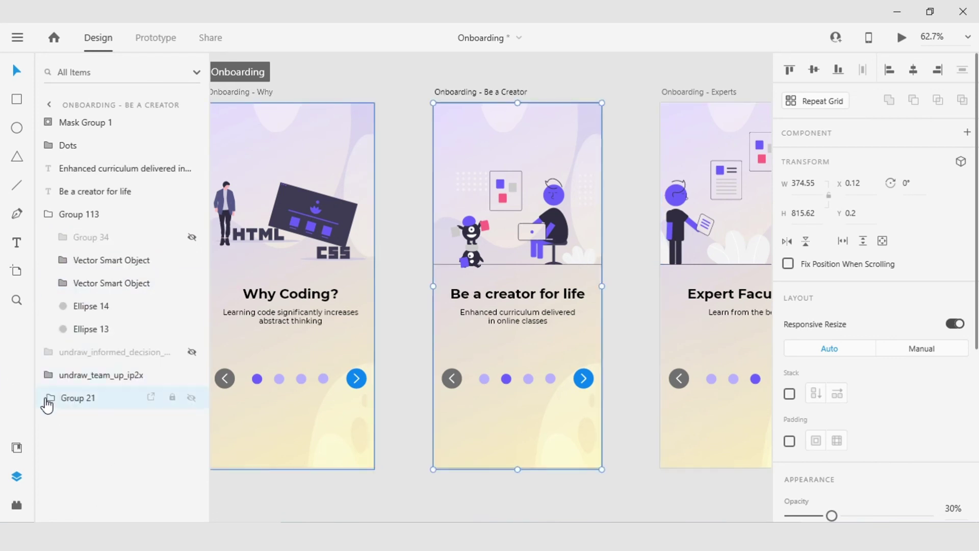
click(184, 357)
click(191, 375)
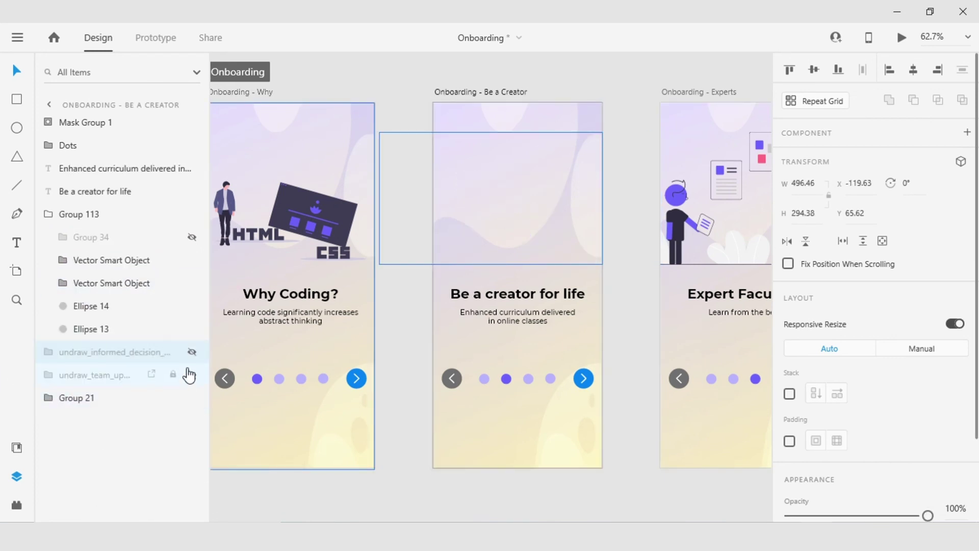
click(192, 352)
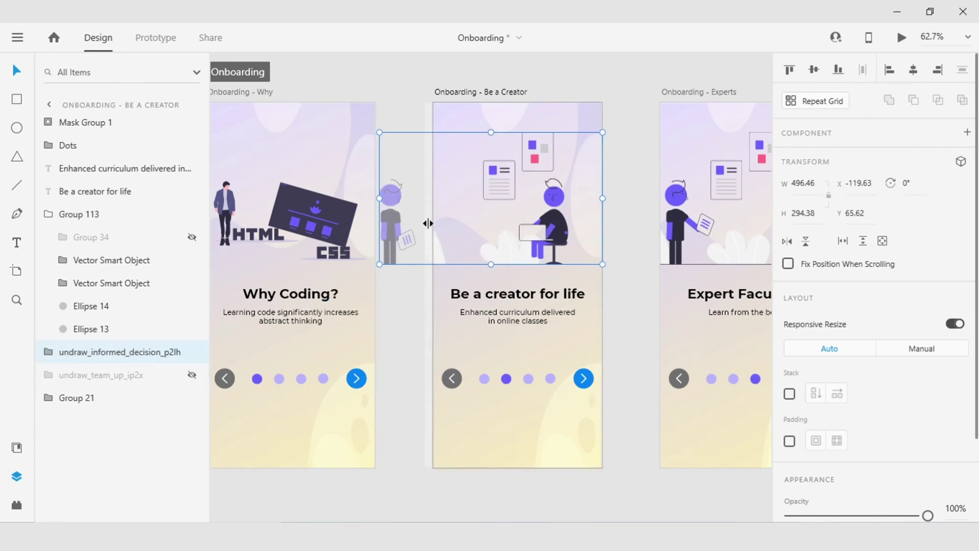
scroll(473, 257, up, 2)
scroll(473, 258, up, 2)
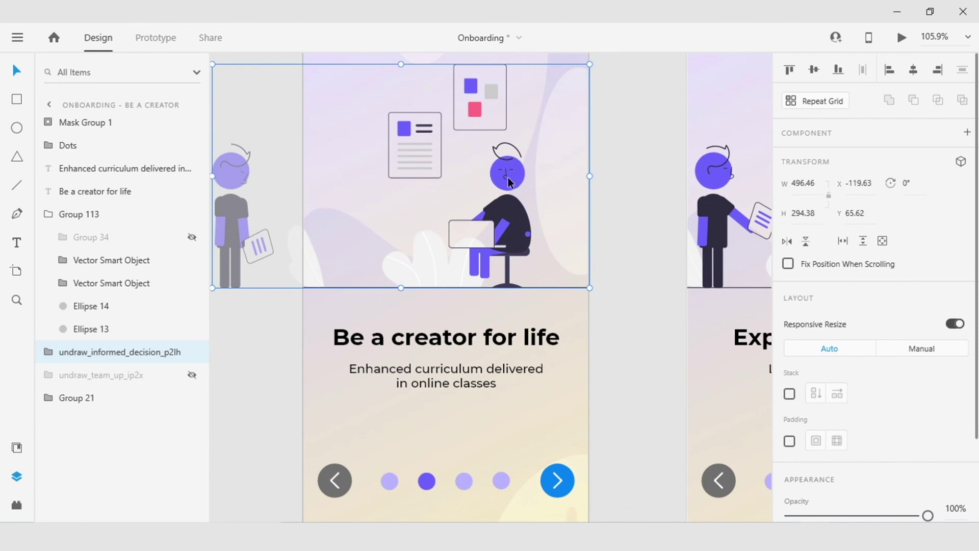
Compare the illustration with the one on Experts, and restore the visibility of both illustration groups on Be a Creator.
scroll(569, 168, down, 4)
scroll(592, 213, up, 4)
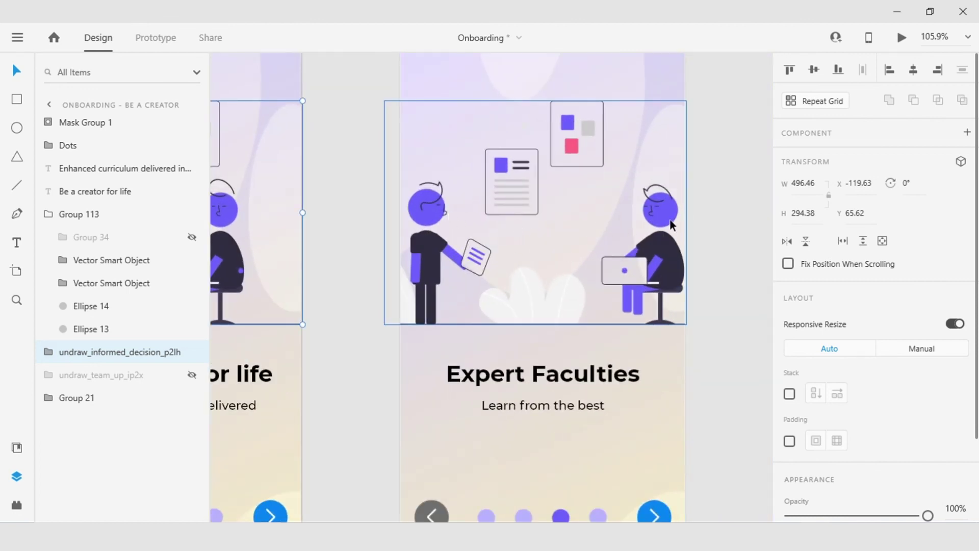
scroll(349, 287, down, 4)
click(191, 375)
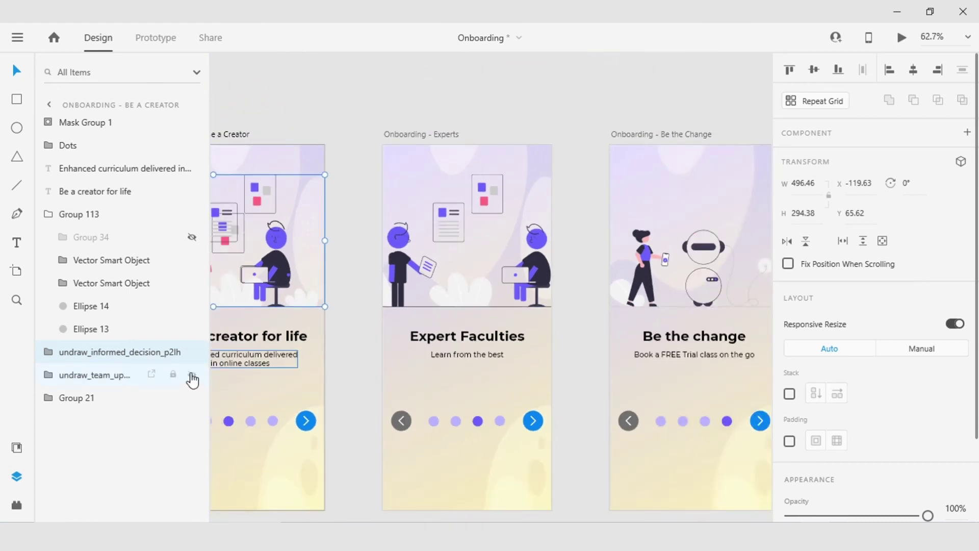
click(191, 352)
scroll(499, 300, down, 4)
scroll(418, 356, left, 3)
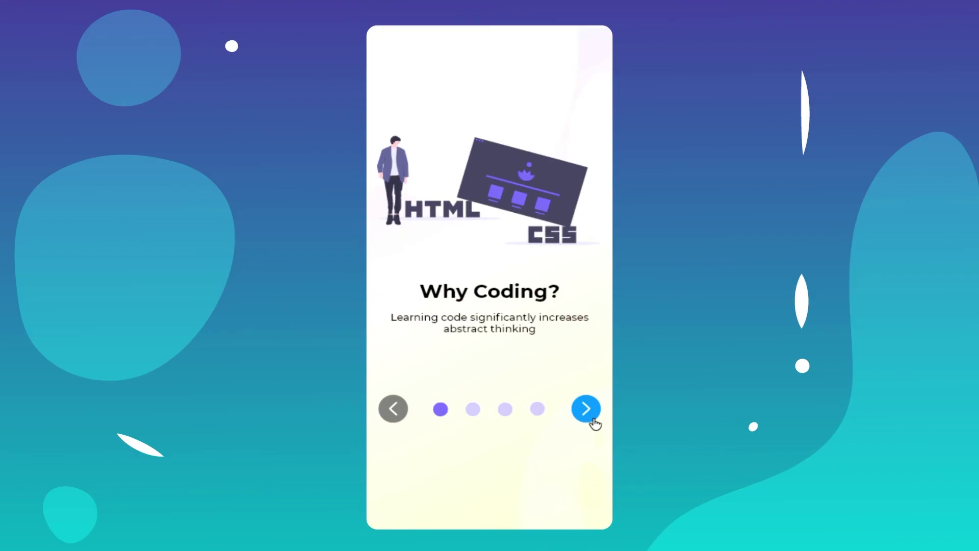
Advance the prototype preview with the next arrow through all four onboarding screens, back to Why Coding?
click(593, 419)
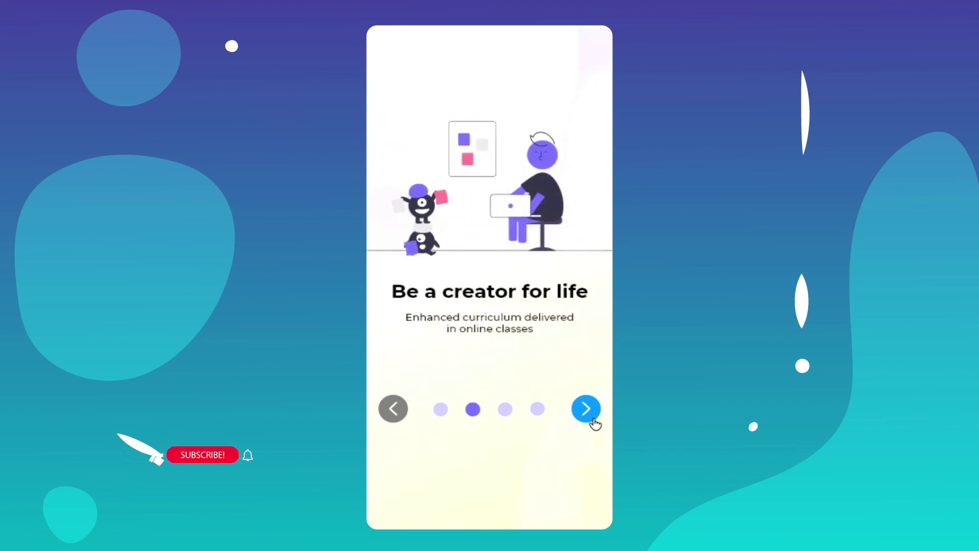
click(593, 419)
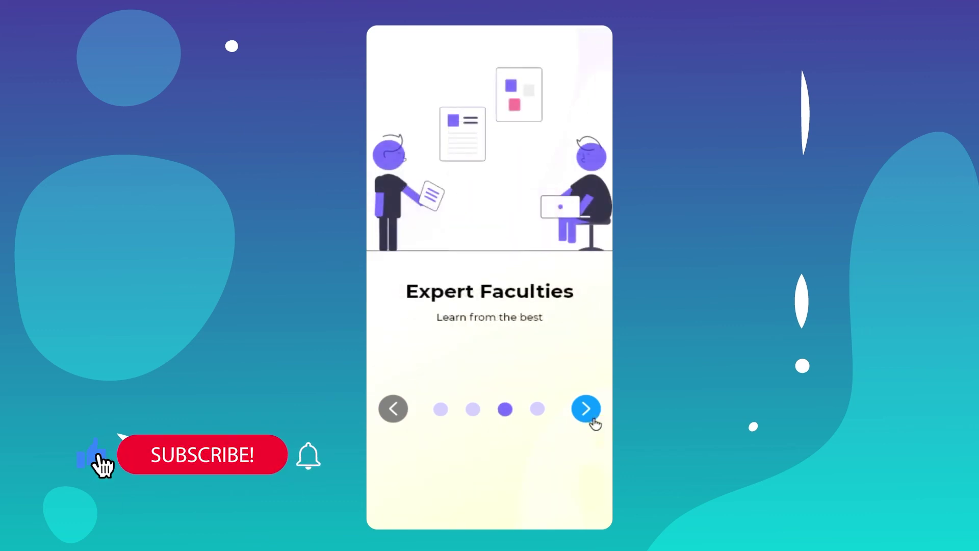
click(595, 424)
click(598, 427)
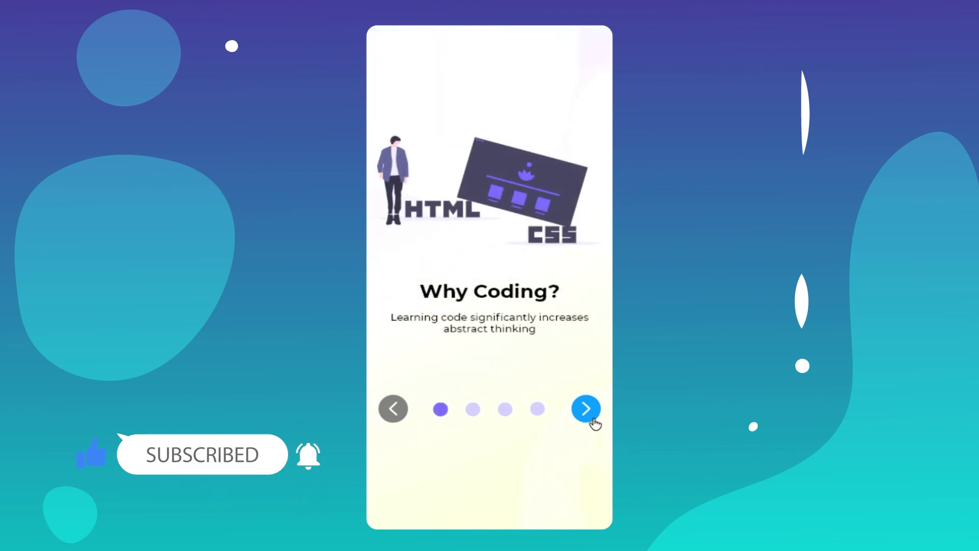